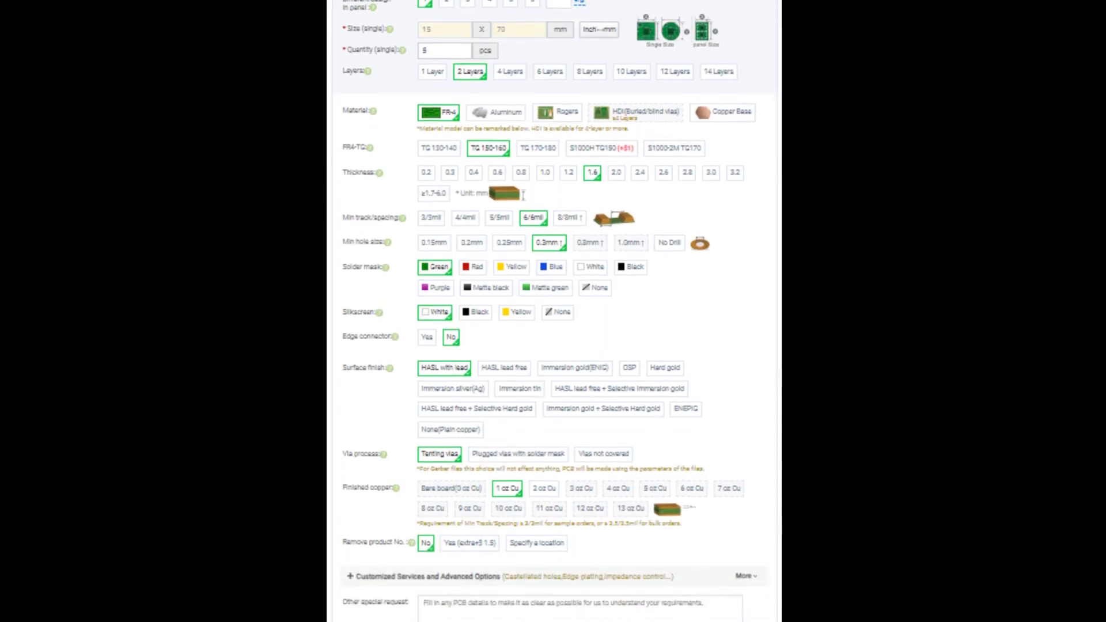
{"action": "scroll", "coordinate": [523, 42], "scroll_direction": "down", "scroll_amount": 3}
{"action": "scroll", "coordinate": [523, 42], "scroll_direction": "down", "scroll_amount": 3}
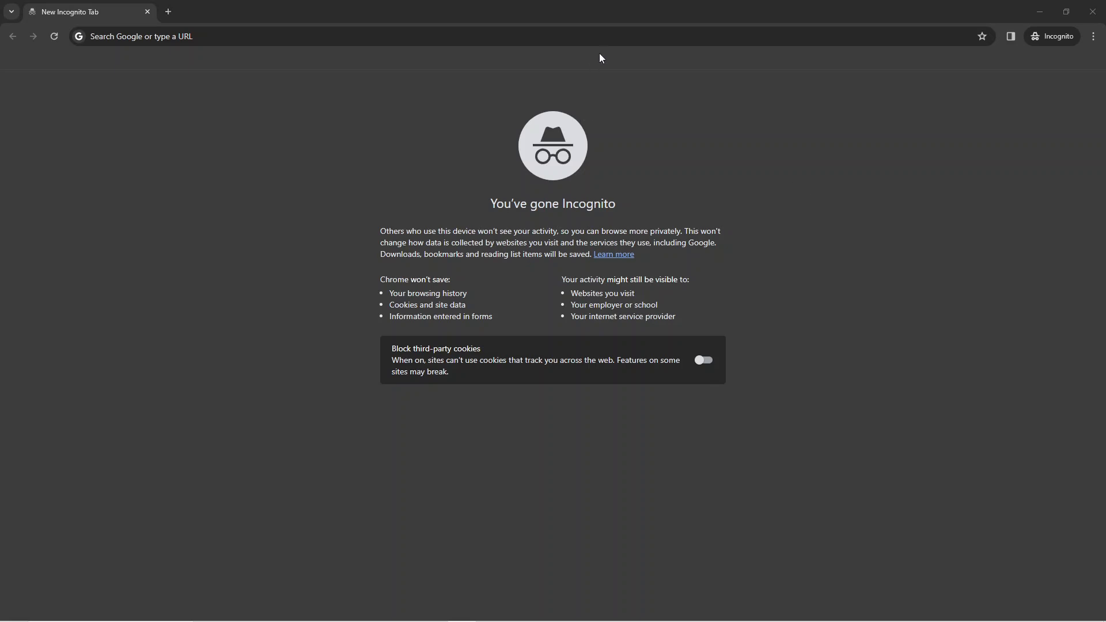
{"action": "left_click", "coordinate": [542, 45]}
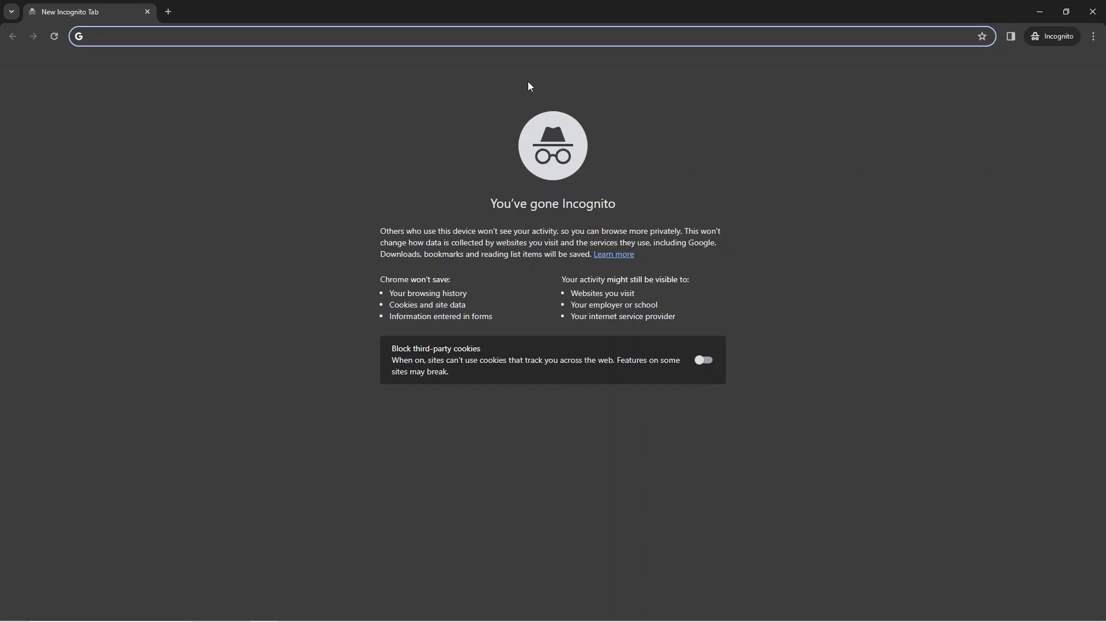
{"action": "left_click", "coordinate": [380, 207]}
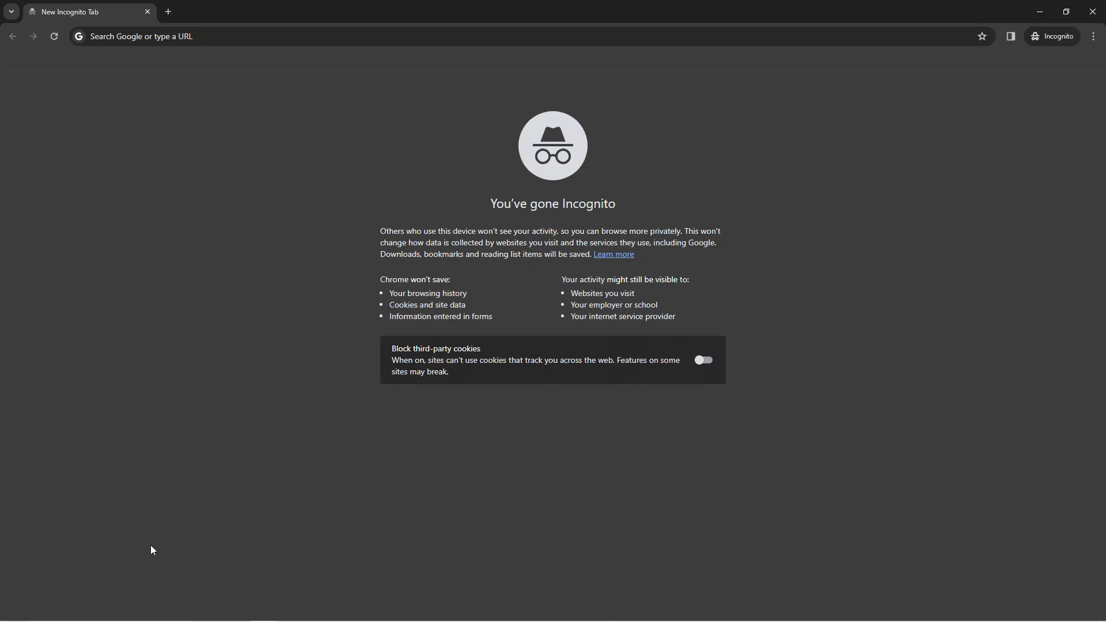
- Find Command Prompt by searching Windows for cmd and open it
{"action": "left_click", "coordinate": [88, 610]}
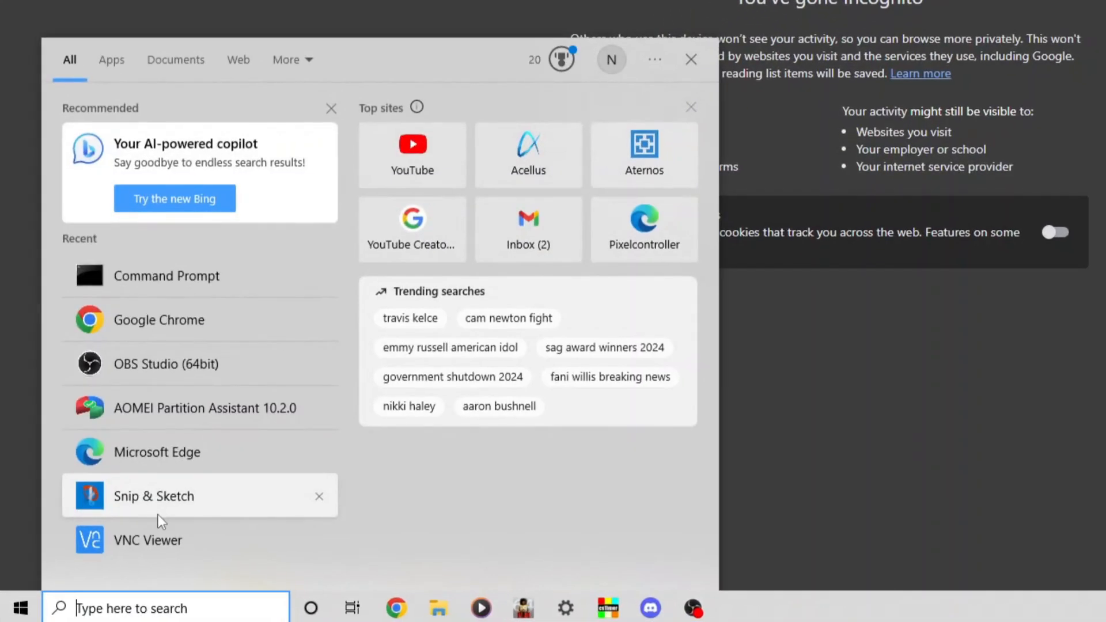
{"action": "type", "text": "cmd"}
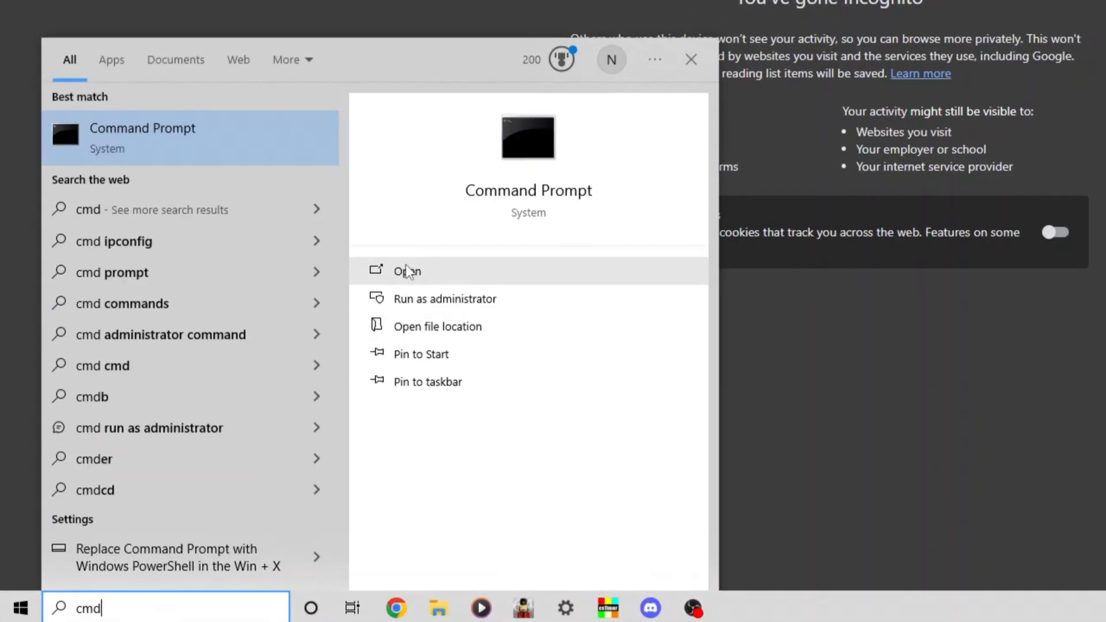
{"action": "left_click", "coordinate": [447, 269]}
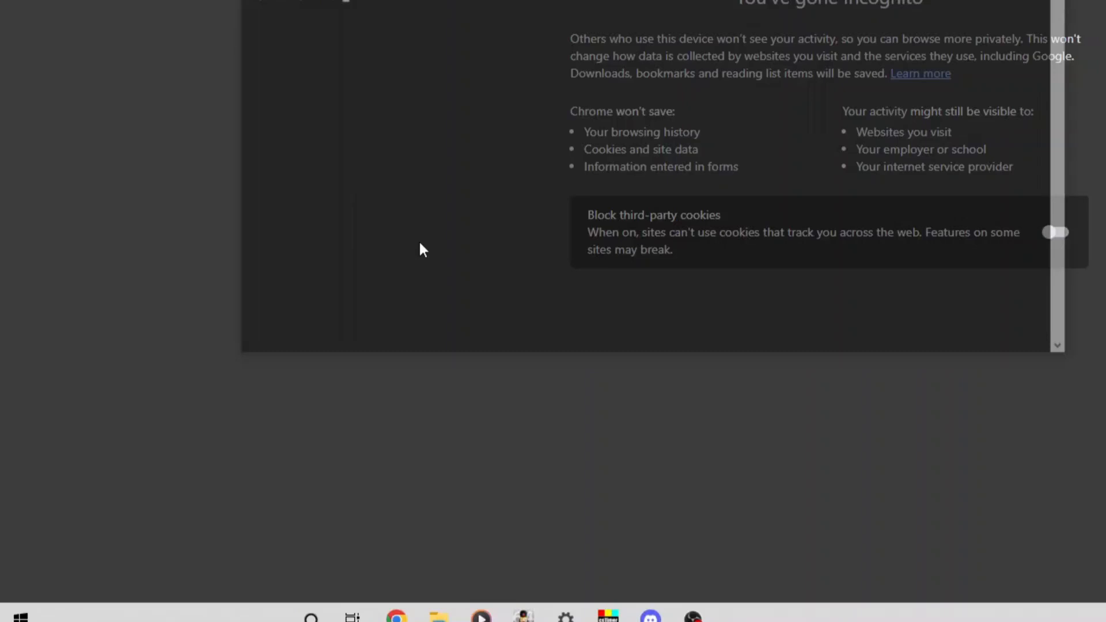
{"action": "left_click", "coordinate": [227, 203]}
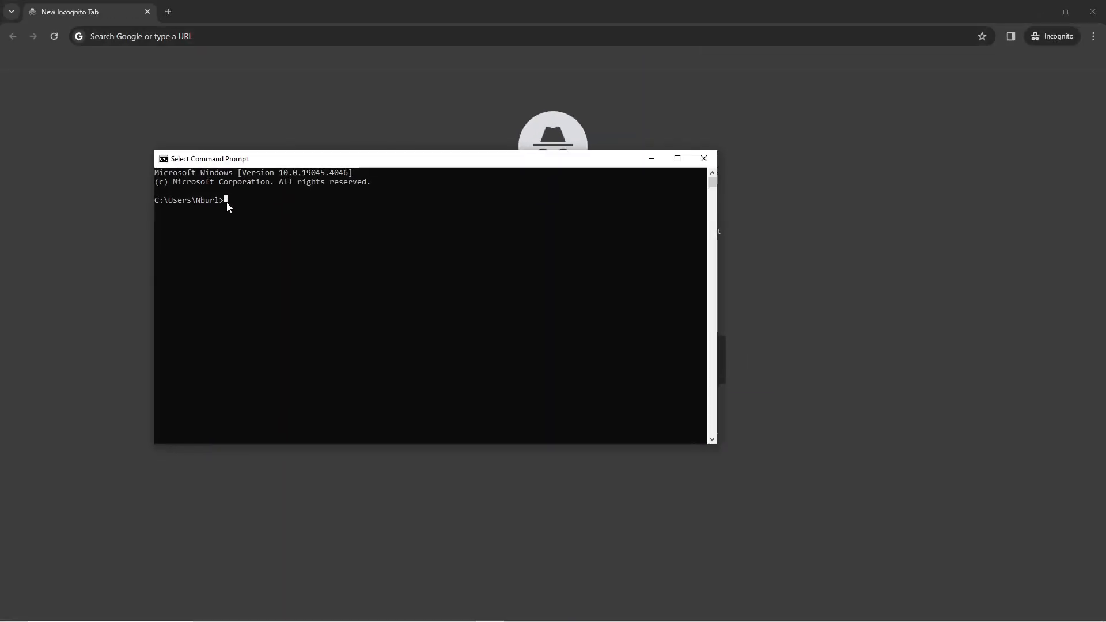
- Run ipconfig in a maximized Command Prompt window with enlarged text and examine the Wi-Fi adapter's default gateway address
{"action": "type", "text": "ipconfig"}
{"action": "left_click", "coordinate": [678, 158]}
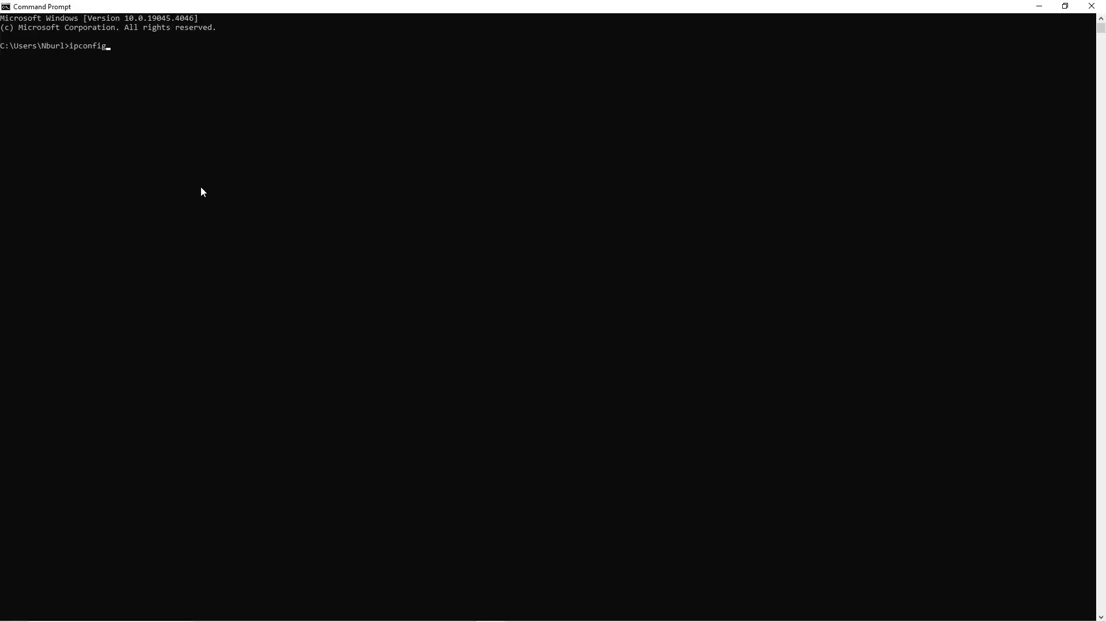
{"action": "scroll", "coordinate": [130, 122], "scroll_direction": "up", "scroll_amount": 1}
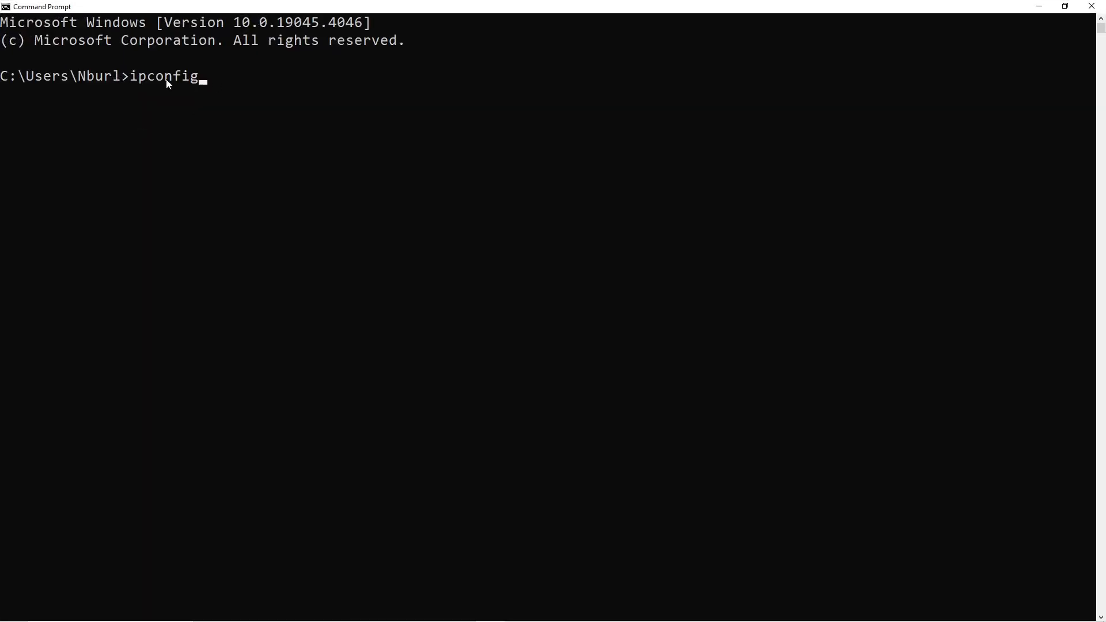
{"action": "scroll", "coordinate": [378, 119], "scroll_direction": "up", "scroll_amount": 1}
{"action": "key", "text": "Return"}
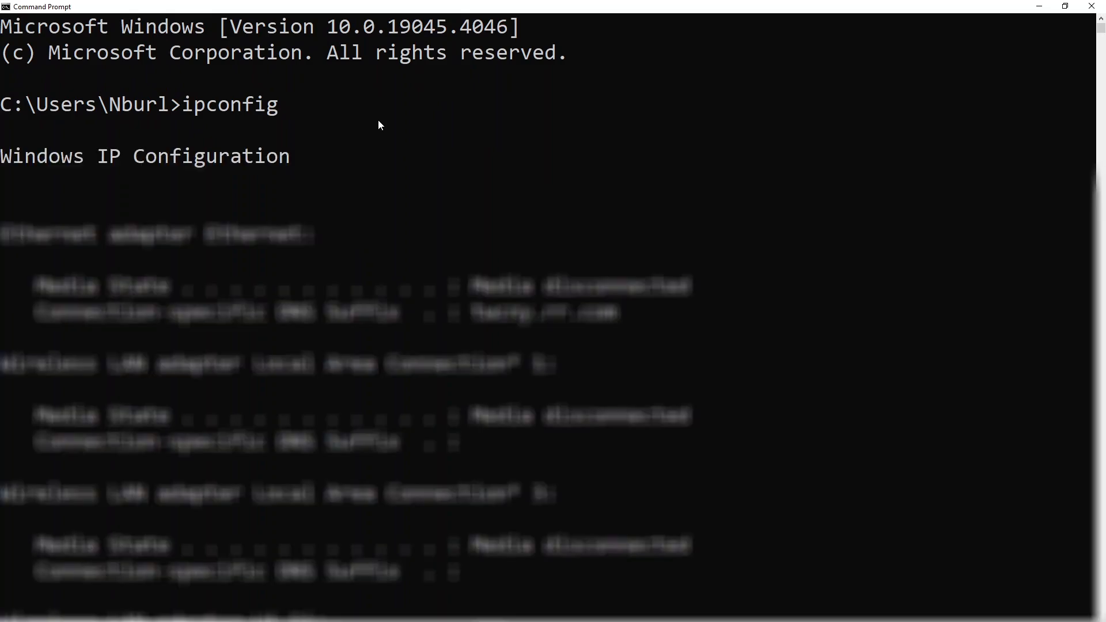
{"action": "scroll", "coordinate": [395, 190], "scroll_direction": "down", "scroll_amount": 8}
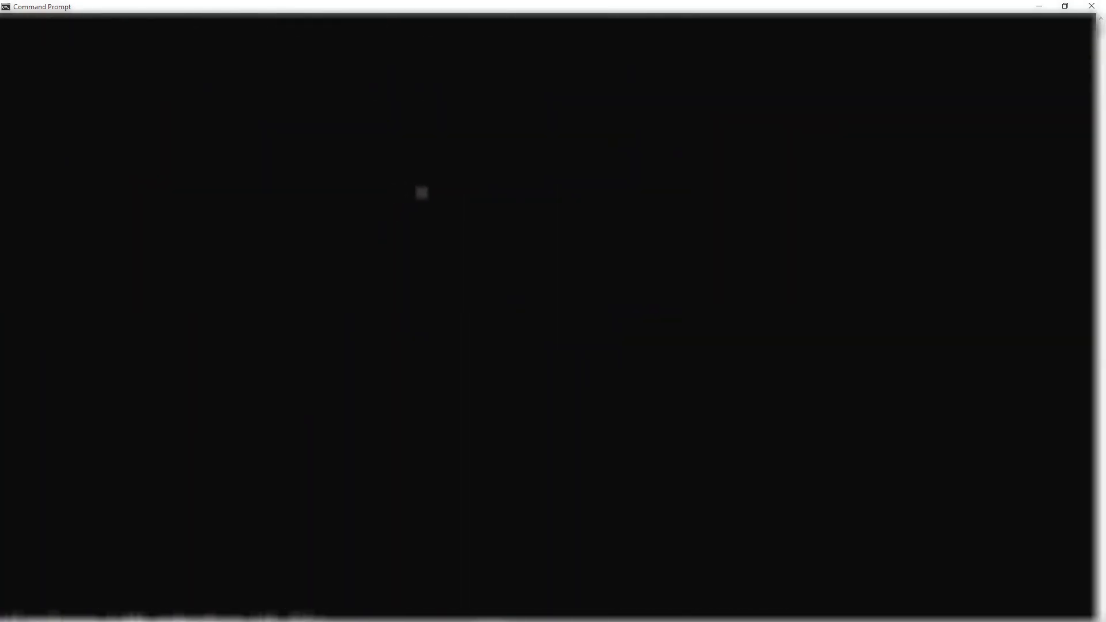
{"action": "scroll", "coordinate": [419, 192], "scroll_direction": "up", "scroll_amount": 10}
{"action": "scroll", "coordinate": [346, 190], "scroll_direction": "down", "scroll_amount": 1}
{"action": "scroll", "coordinate": [279, 190], "scroll_direction": "down", "scroll_amount": 1}
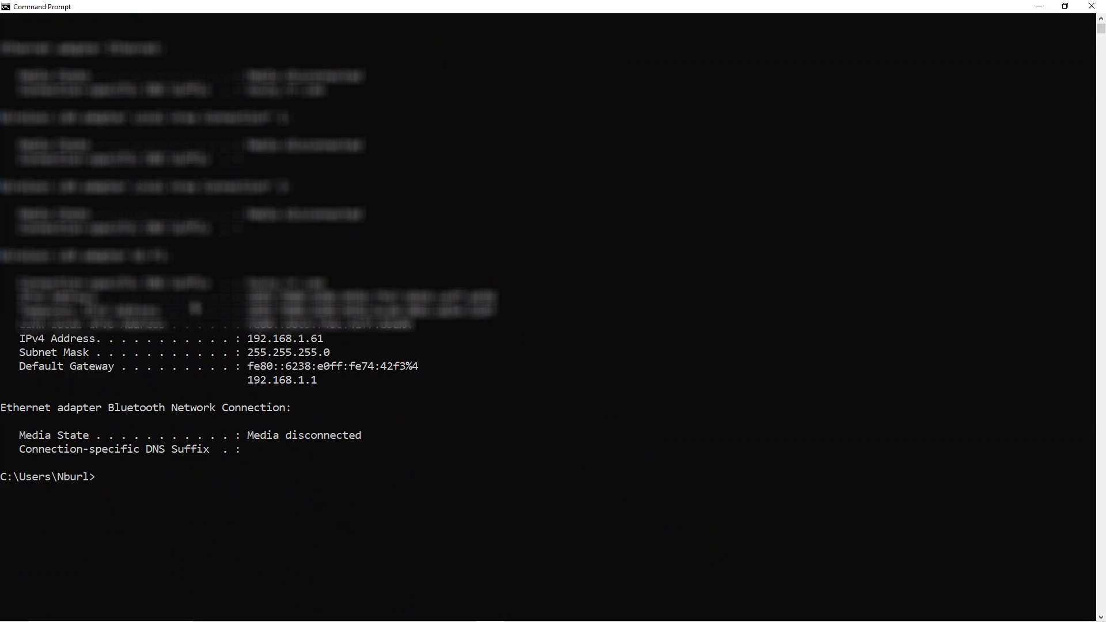
{"action": "scroll", "coordinate": [215, 521], "scroll_direction": "up", "scroll_amount": 2}
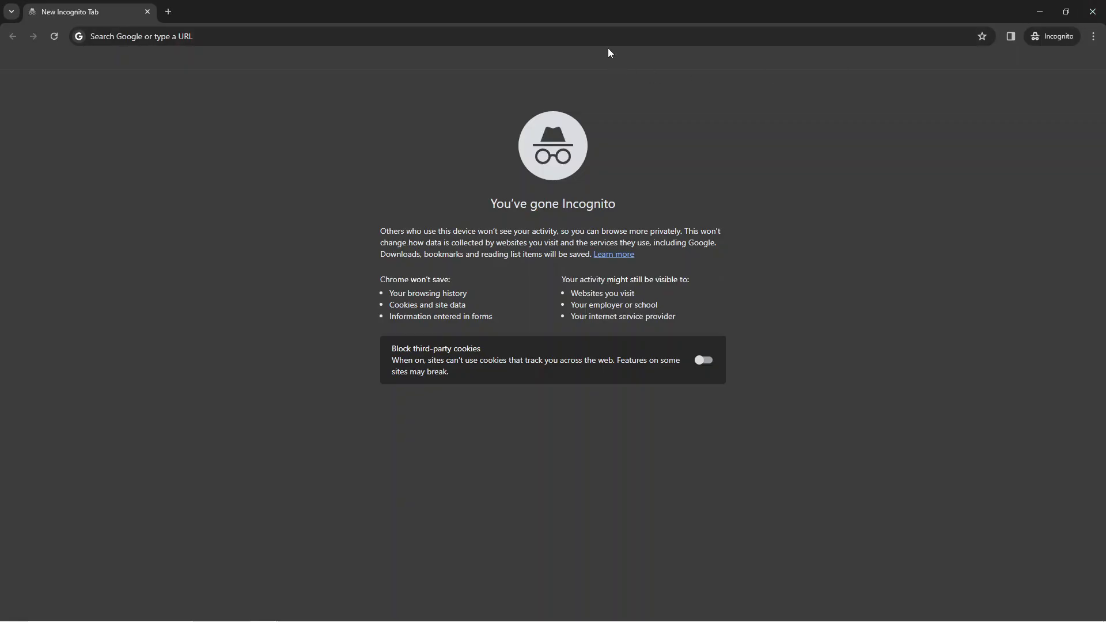
- Load the router's page at 192.168.1.1 in the Chrome incognito window and sign in with the router password
{"action": "left_click", "coordinate": [606, 42]}
{"action": "type", "text": "1"}
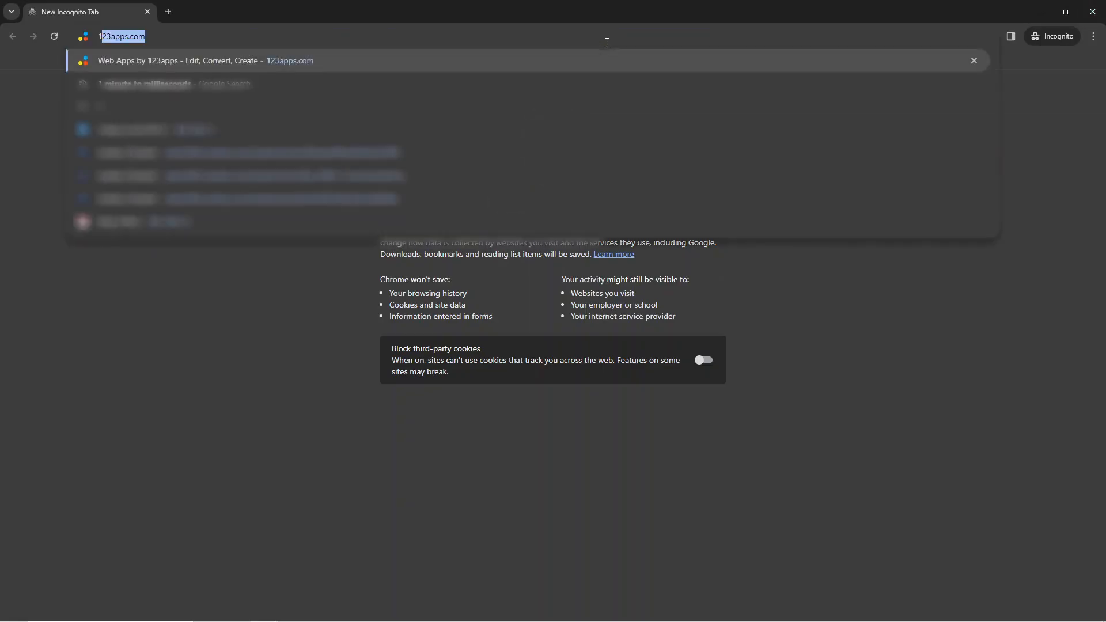
{"action": "type", "text": "92.168.1.1"}
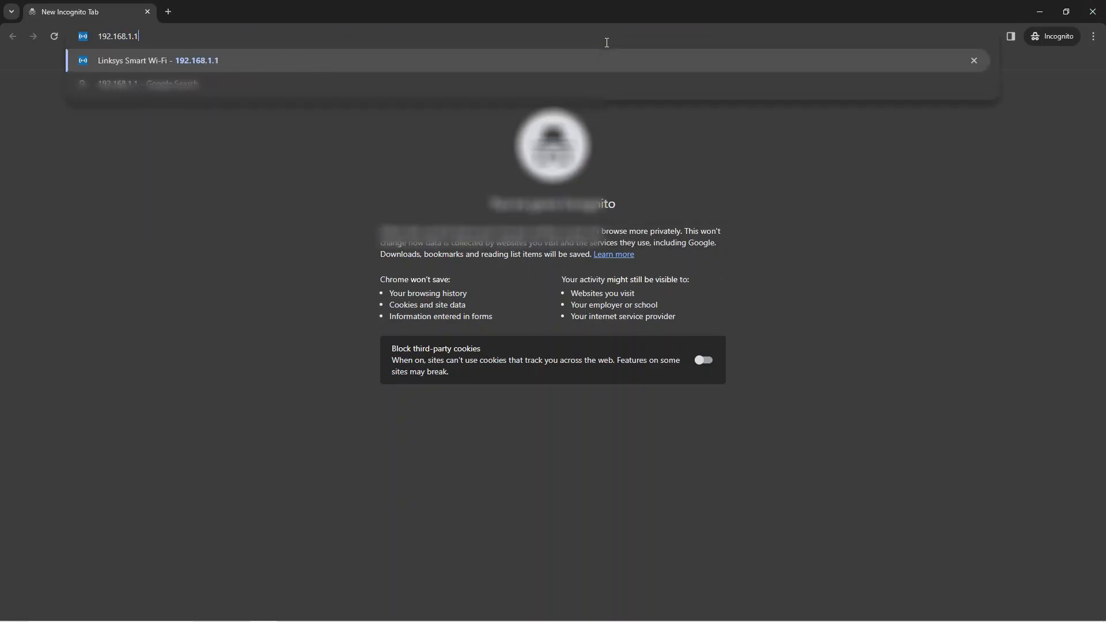
{"action": "key", "text": "Return"}
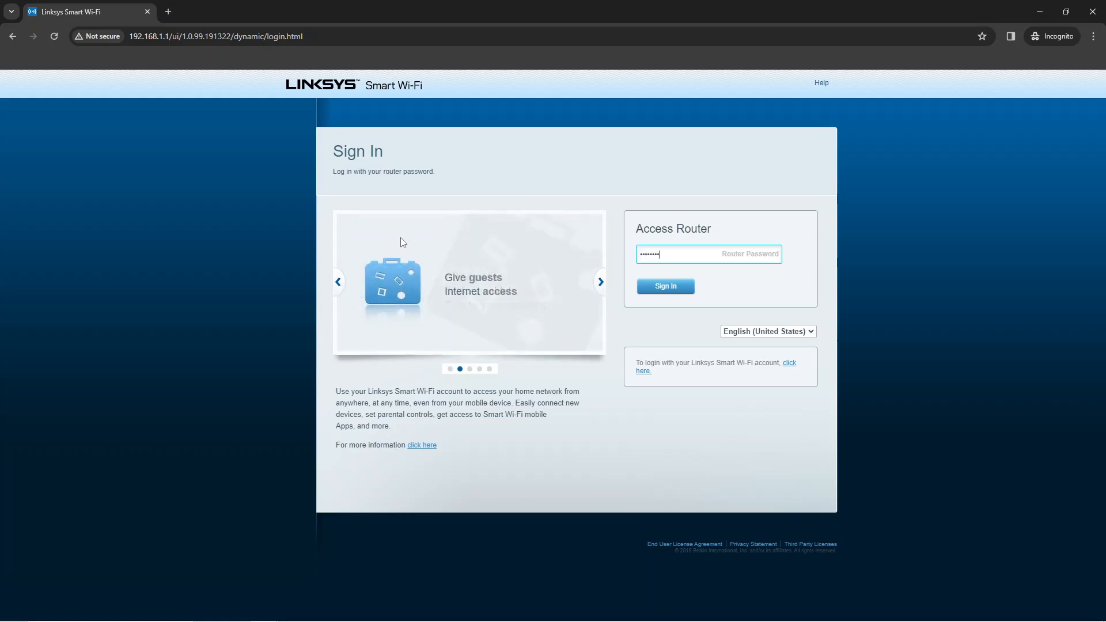
{"action": "key", "text": "Return"}
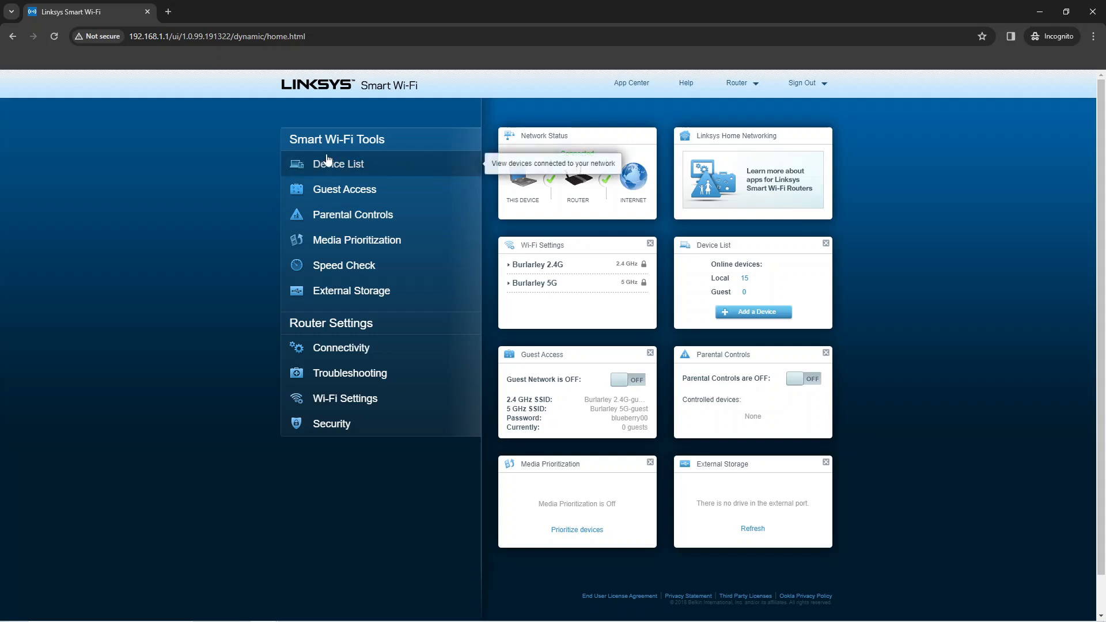
- Open the router's Device List and look through the connected devices for the FPP entry
{"action": "left_click", "coordinate": [363, 164]}
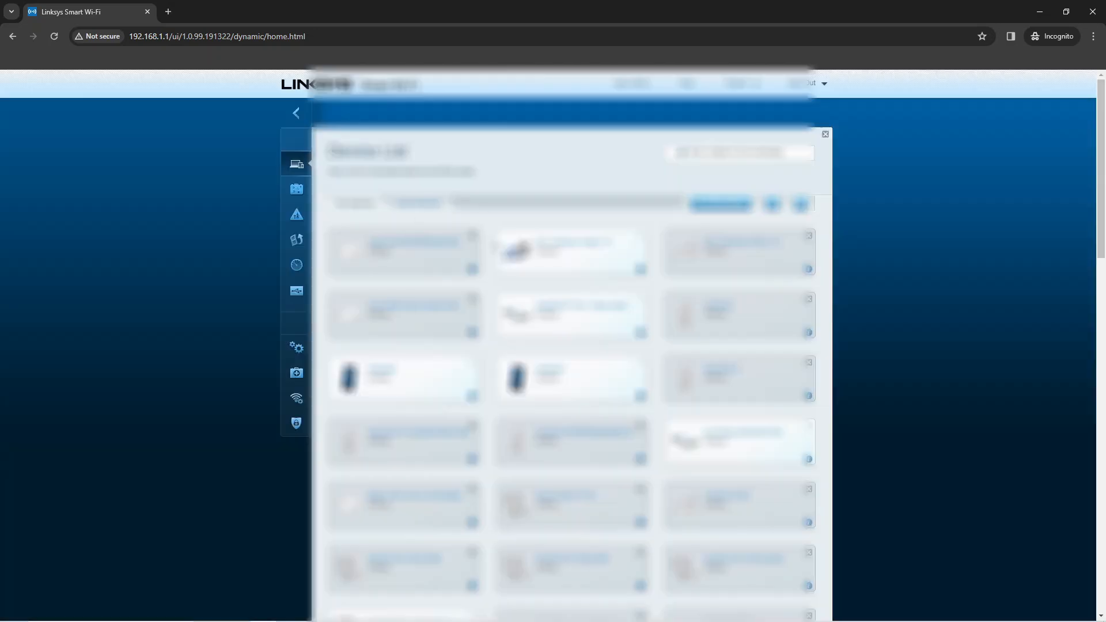
{"action": "scroll", "coordinate": [348, 167], "scroll_direction": "down", "scroll_amount": 5}
{"action": "scroll", "coordinate": [570, 345], "scroll_direction": "down", "scroll_amount": 12}
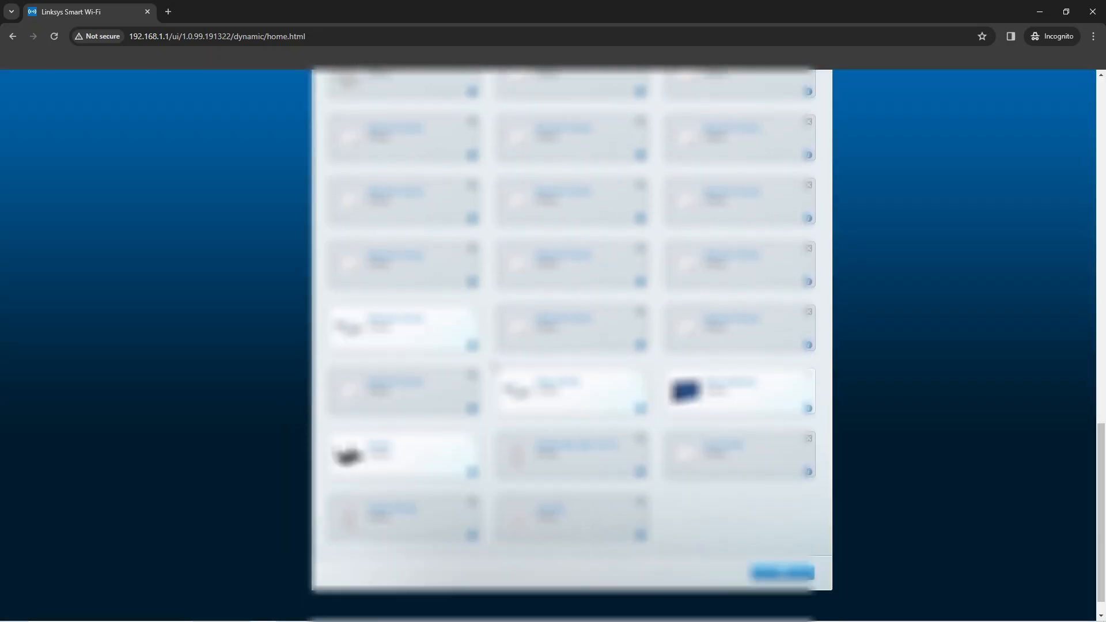
{"action": "scroll", "coordinate": [548, 367], "scroll_direction": "up", "scroll_amount": 19}
{"action": "scroll", "coordinate": [547, 293], "scroll_direction": "down", "scroll_amount": 9}
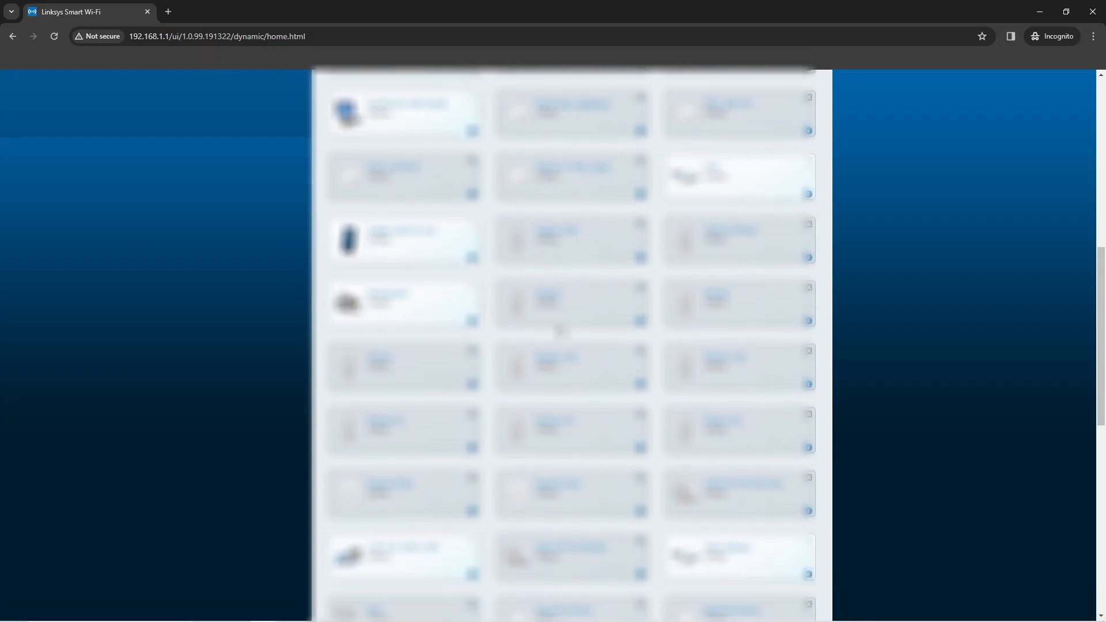
{"action": "scroll", "coordinate": [562, 332], "scroll_direction": "up", "scroll_amount": 9}
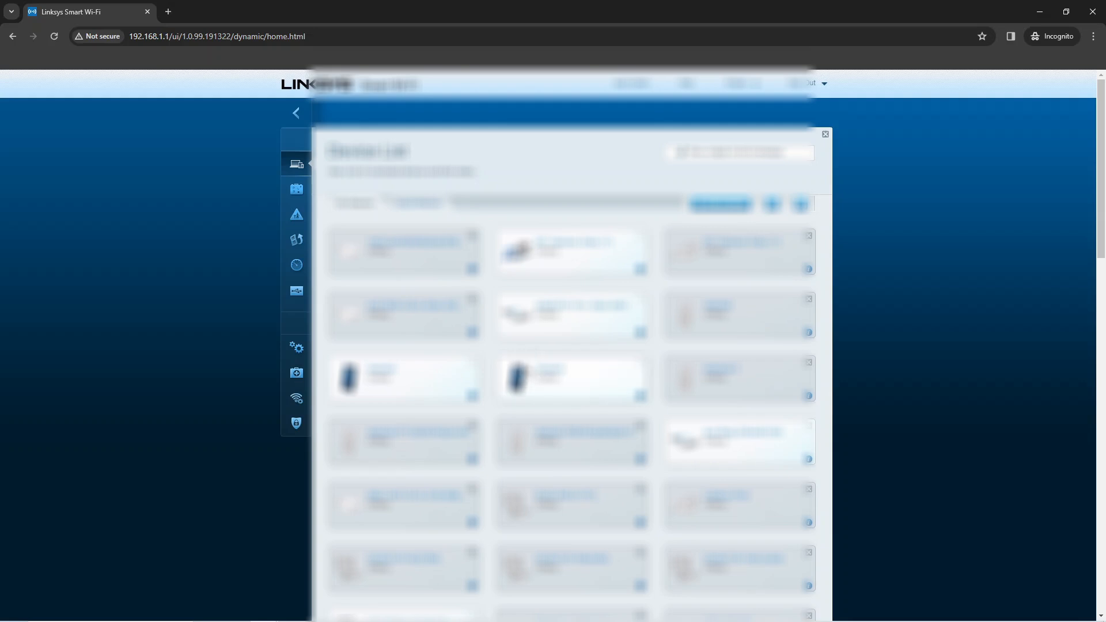
{"action": "scroll", "coordinate": [570, 346], "scroll_direction": "down", "scroll_amount": 7}
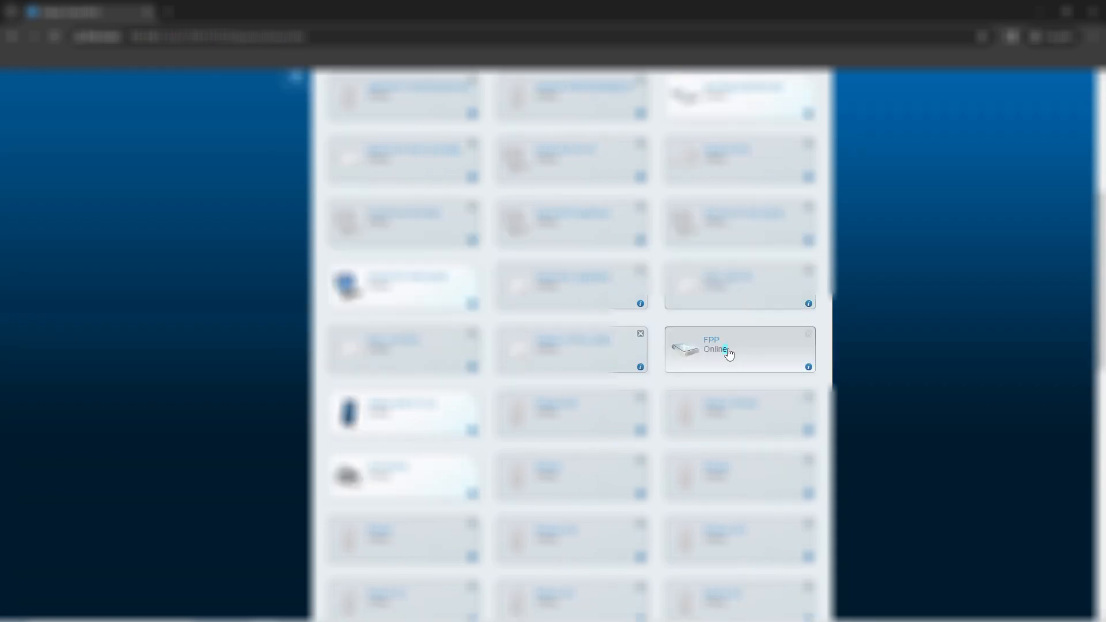
- Open the FPP device's details, examine its IP and MAC addresses, highlight the LAN IP address and close the details
{"action": "left_click", "coordinate": [728, 353]}
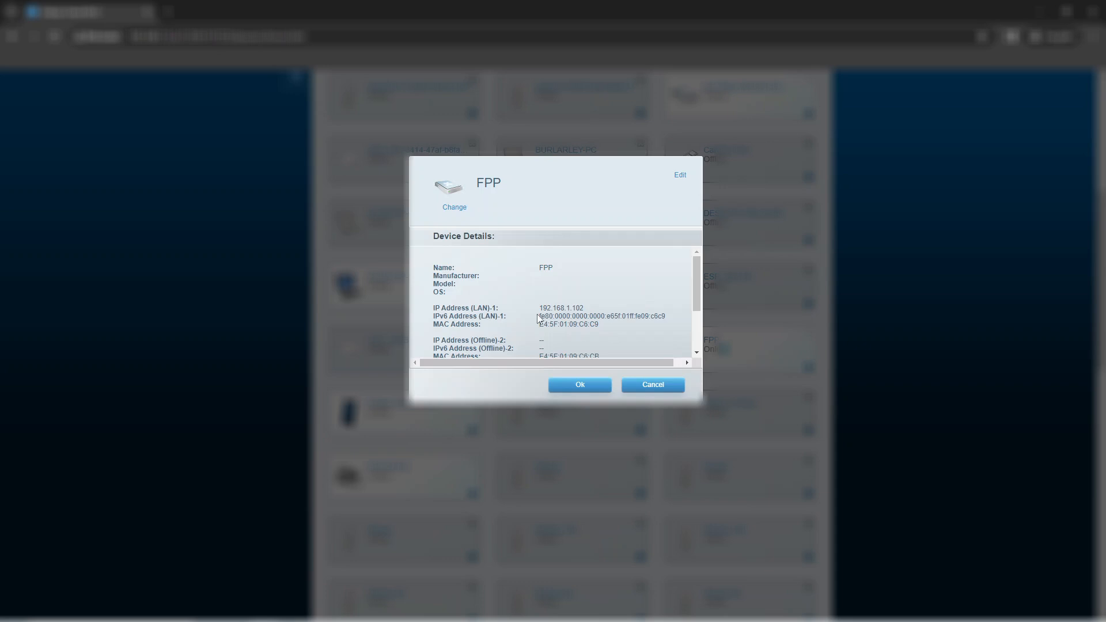
{"action": "scroll", "coordinate": [578, 321], "scroll_direction": "down", "scroll_amount": 1}
{"action": "scroll", "coordinate": [577, 321], "scroll_direction": "down", "scroll_amount": 1}
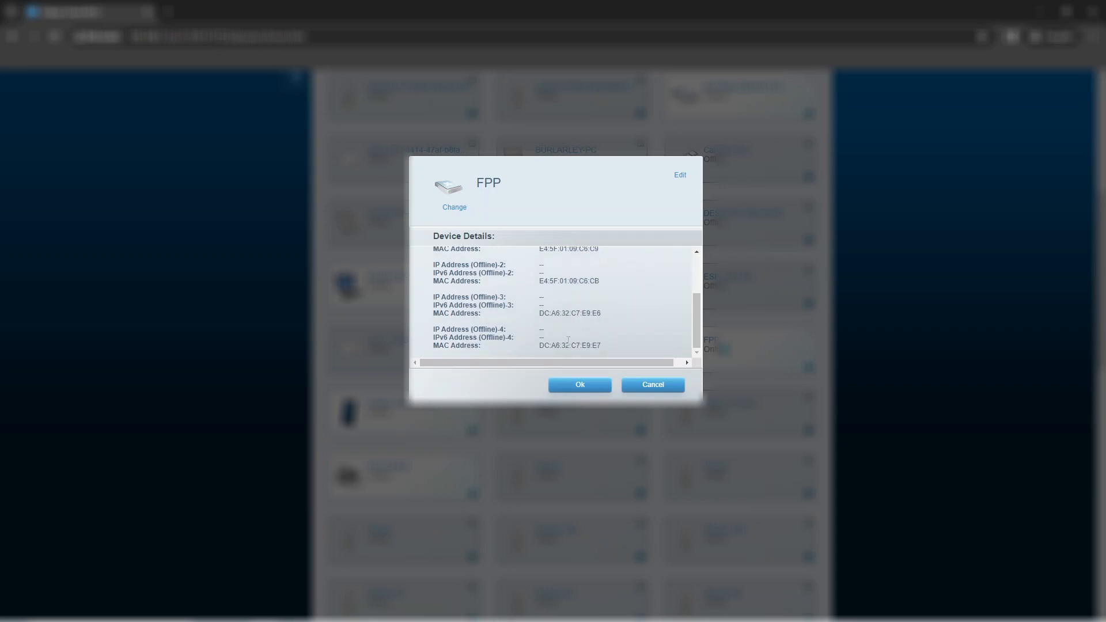
{"action": "scroll", "coordinate": [540, 337], "scroll_direction": "up", "scroll_amount": 3}
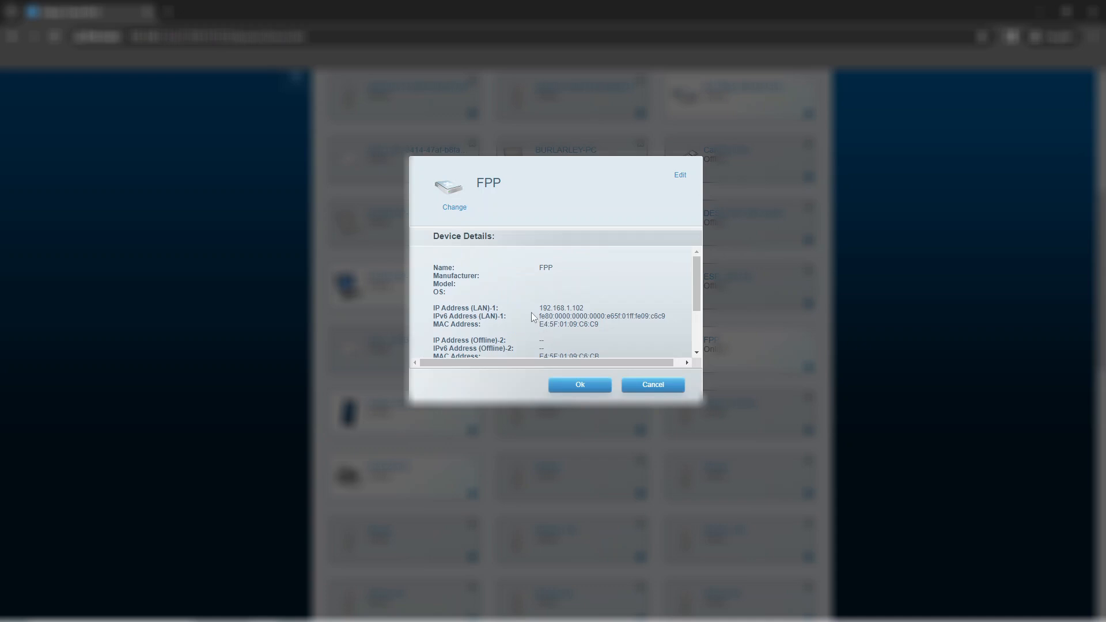
{"action": "scroll", "coordinate": [531, 312], "scroll_direction": "down", "scroll_amount": 1}
{"action": "scroll", "coordinate": [553, 317], "scroll_direction": "up", "scroll_amount": 1}
{"action": "scroll", "coordinate": [550, 320], "scroll_direction": "down", "scroll_amount": 2}
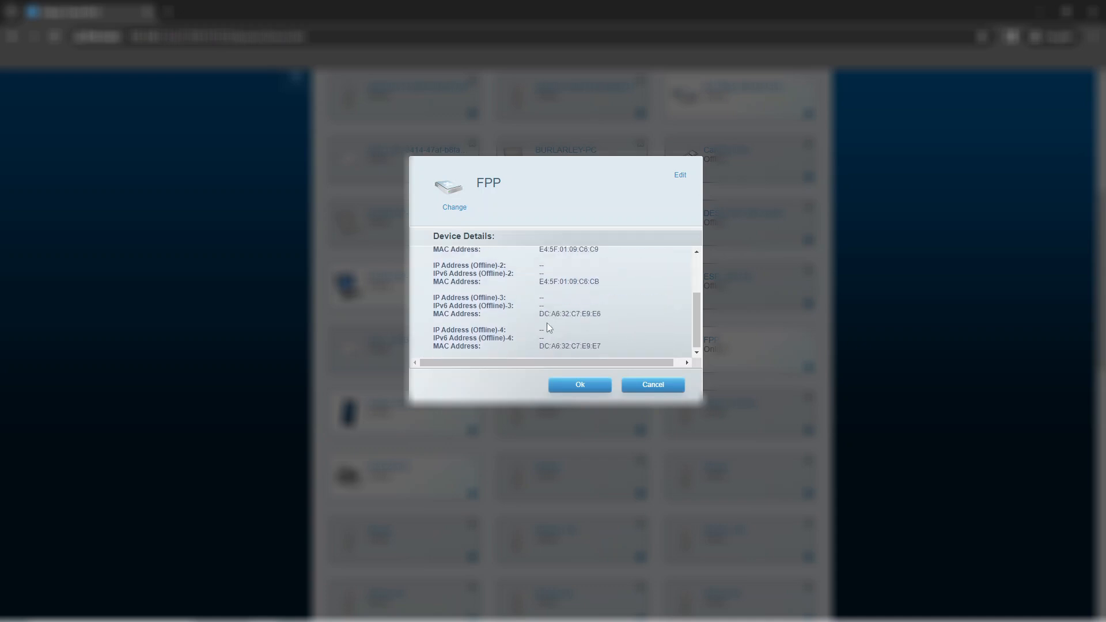
{"action": "scroll", "coordinate": [467, 328], "scroll_direction": "up", "scroll_amount": 2}
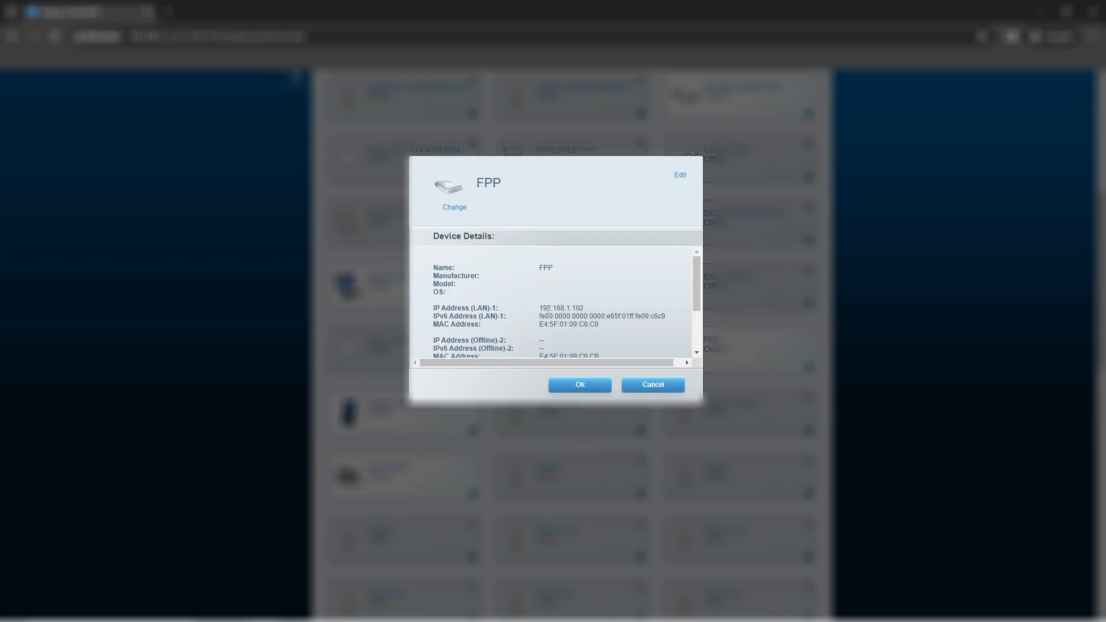
{"action": "left_click_drag", "start_coordinate": [538, 308], "coordinate": [619, 307]}
{"action": "left_click", "coordinate": [587, 386]}
- Load 192.168.1.102 in a new browser tab and open the options for enabling the UI password in FPP's initial setup
{"action": "key", "text": "ctrl+t"}
{"action": "type", "text": "198"}
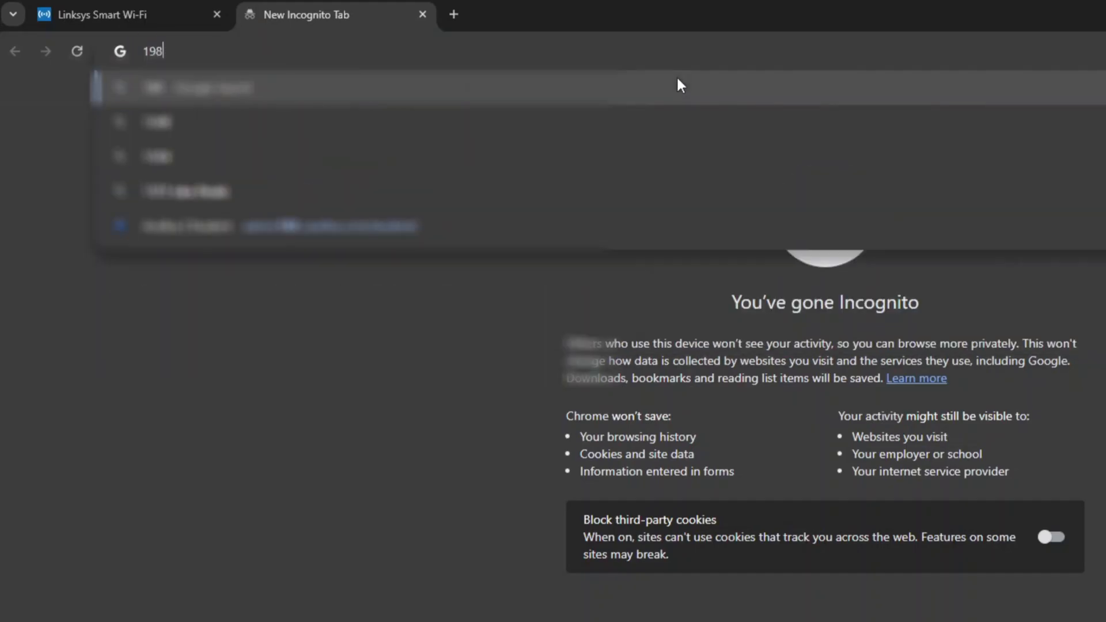
{"action": "key", "text": "BackSpace"}
{"action": "type", "text": "2.1"}
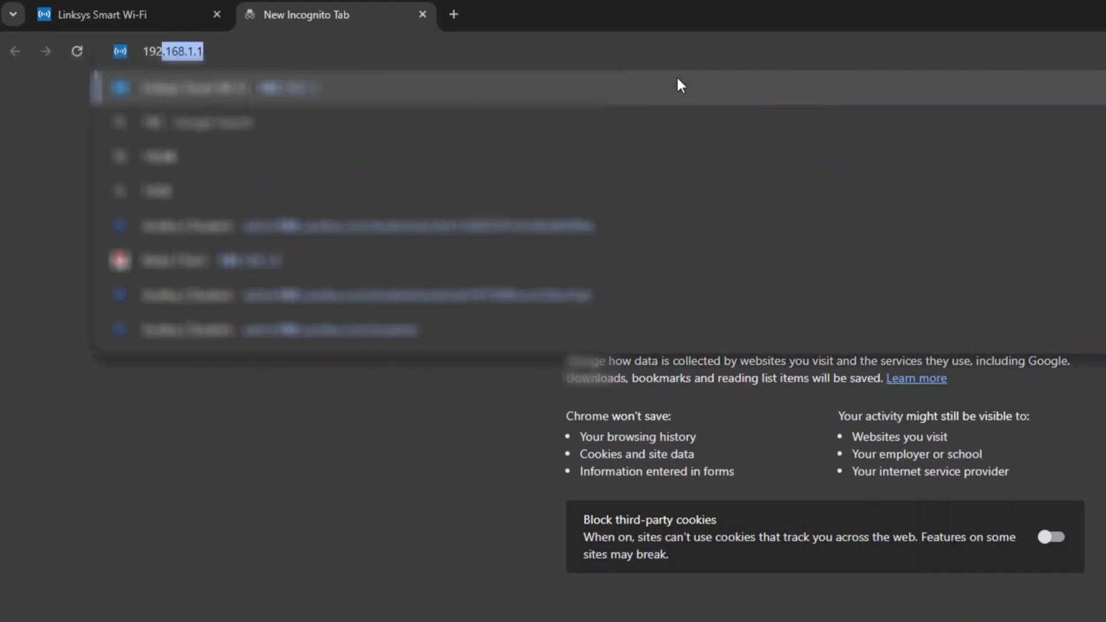
{"action": "type", "text": "68.1.10"}
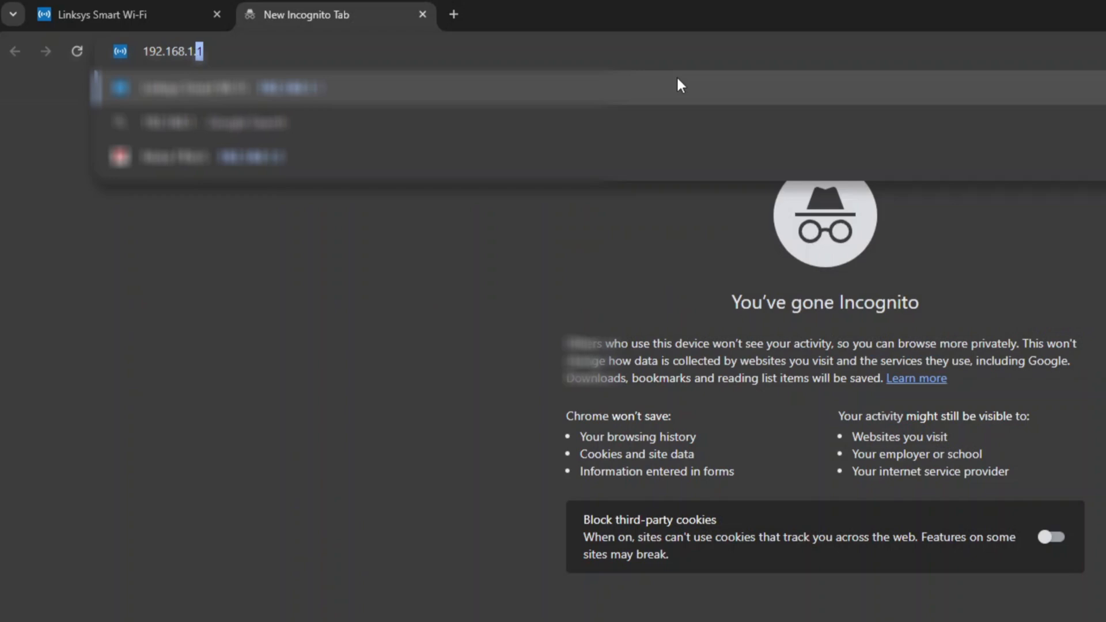
{"action": "type", "text": "2"}
{"action": "key", "text": "Return"}
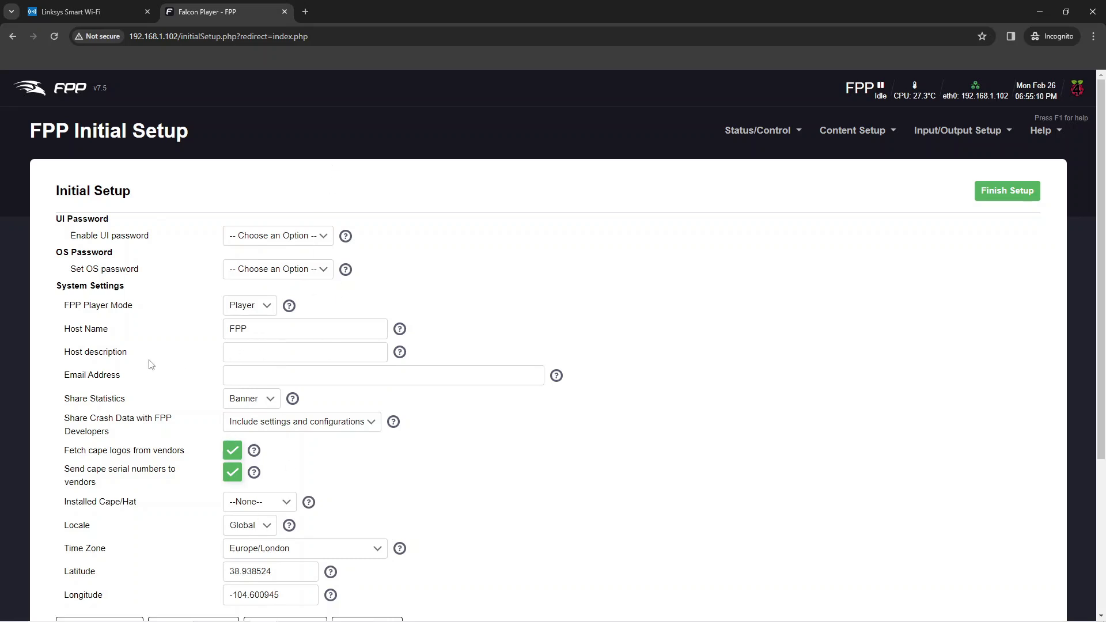
{"action": "left_click", "coordinate": [318, 237]}
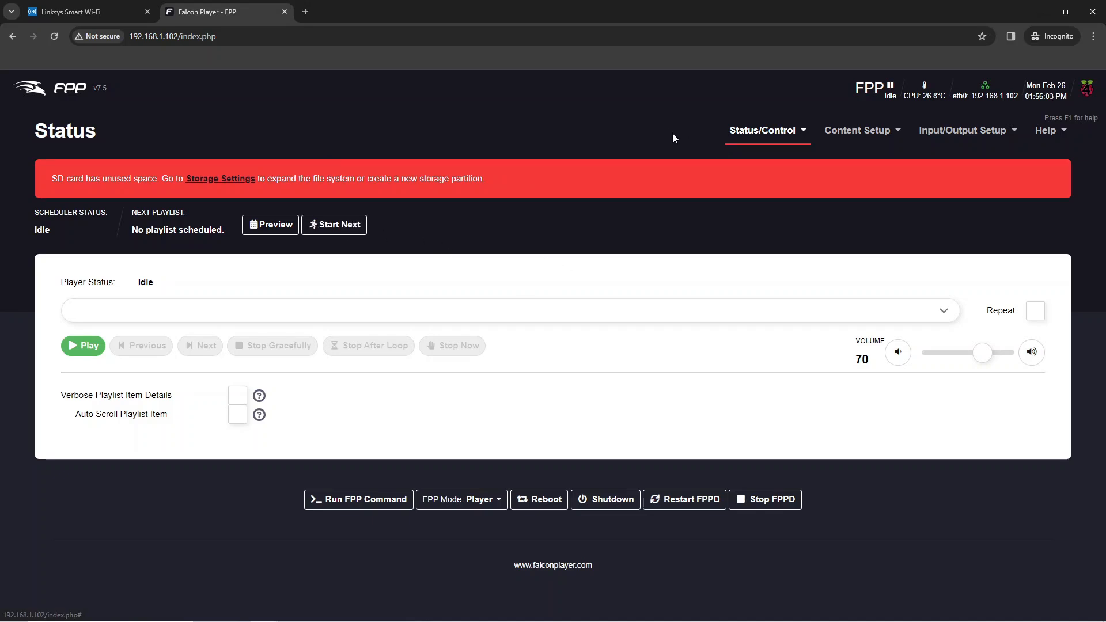
- Open FPP's network configuration page, and switch back to the browser tab showing the Linksys router
{"action": "left_click", "coordinate": [777, 133]}
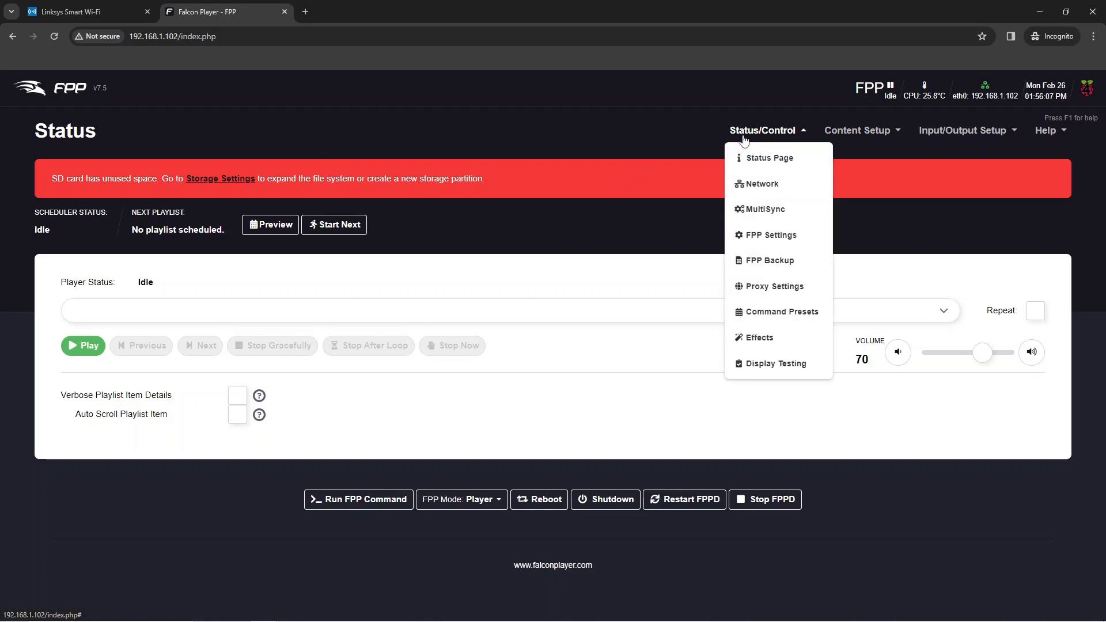
{"action": "left_click", "coordinate": [753, 186]}
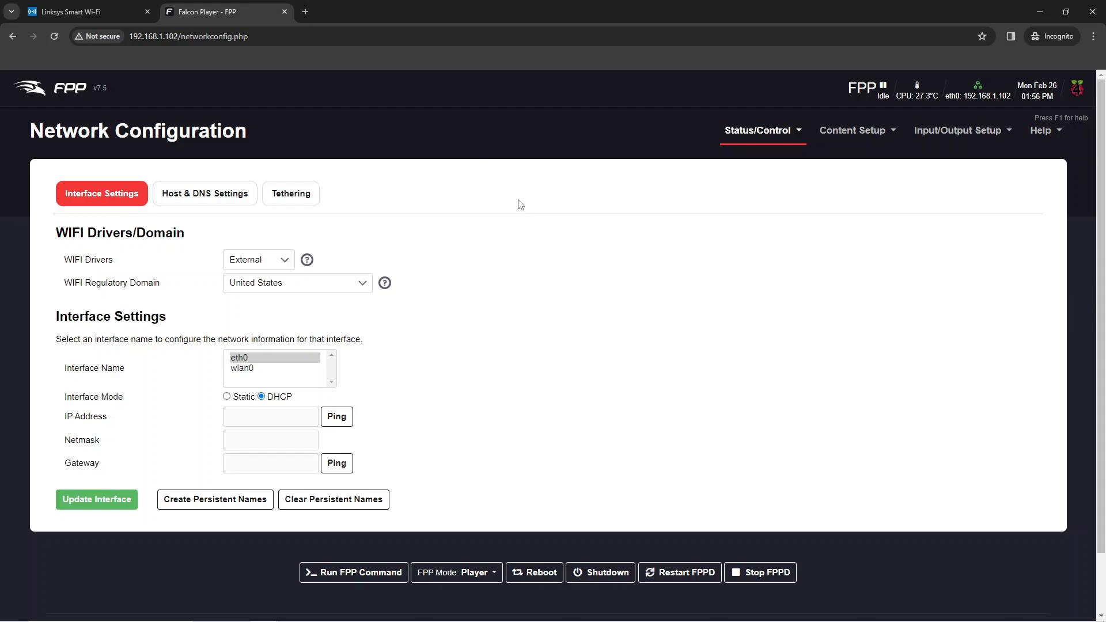
{"action": "left_click", "coordinate": [64, 12]}
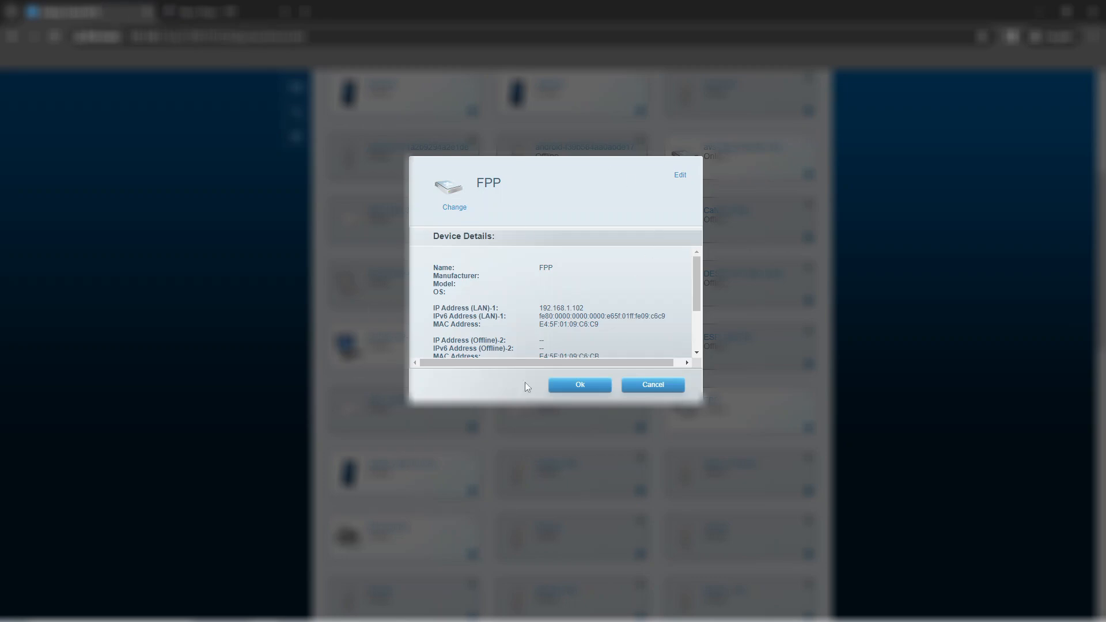
- Return to the Falcon Player tab and examine the Tethering, Host & DNS and Interface Settings, plus the eth0 address in the header
{"action": "left_click", "coordinate": [230, 12]}
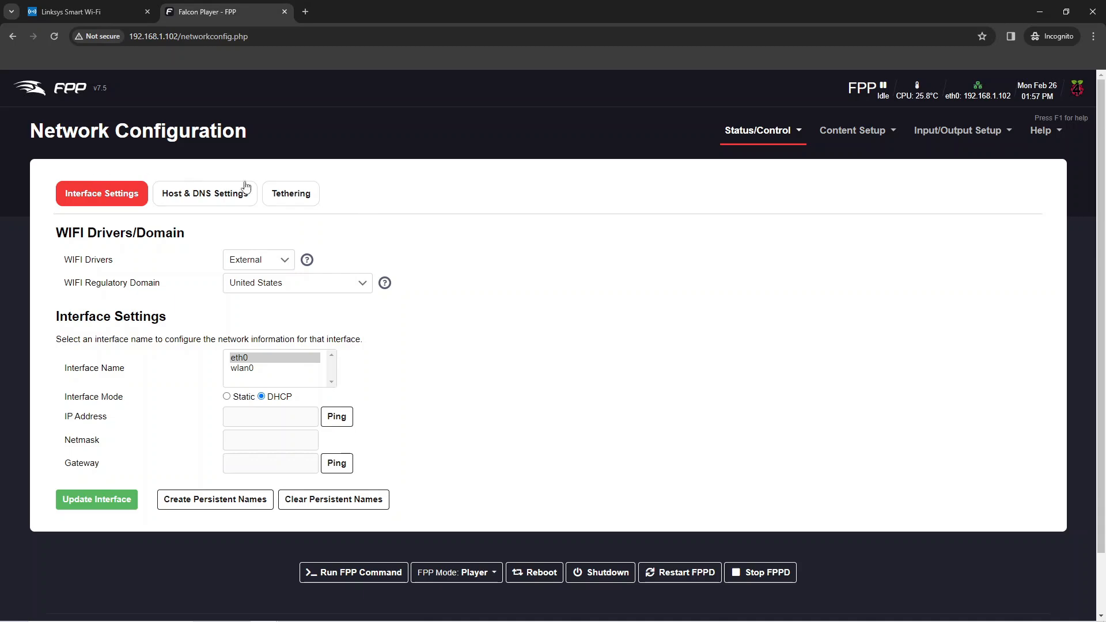
{"action": "left_click", "coordinate": [289, 196]}
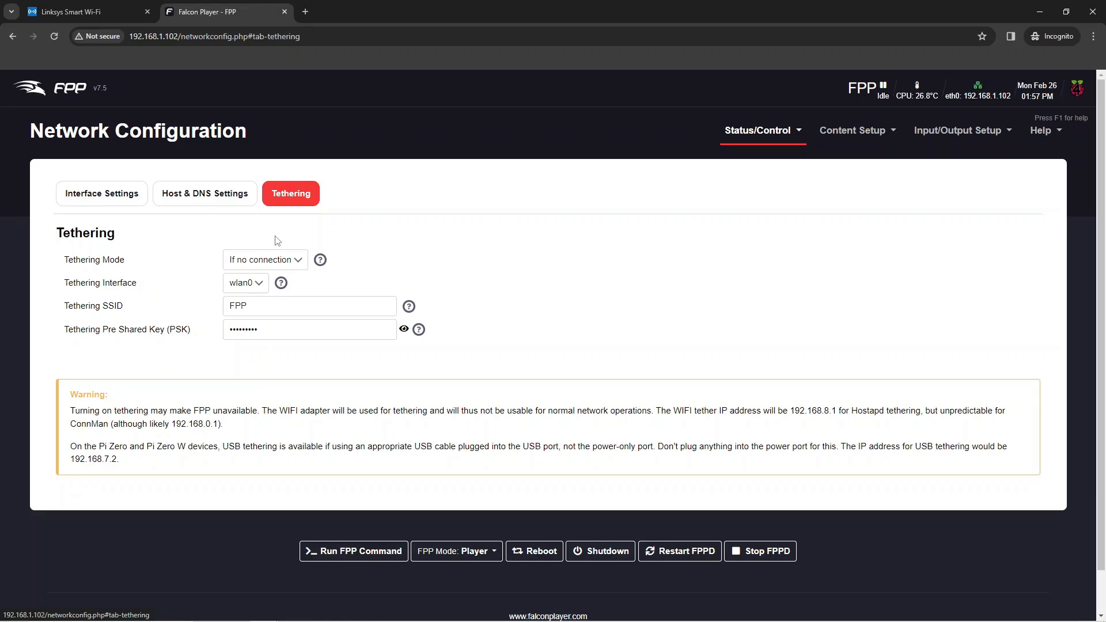
{"action": "left_click", "coordinate": [211, 194]}
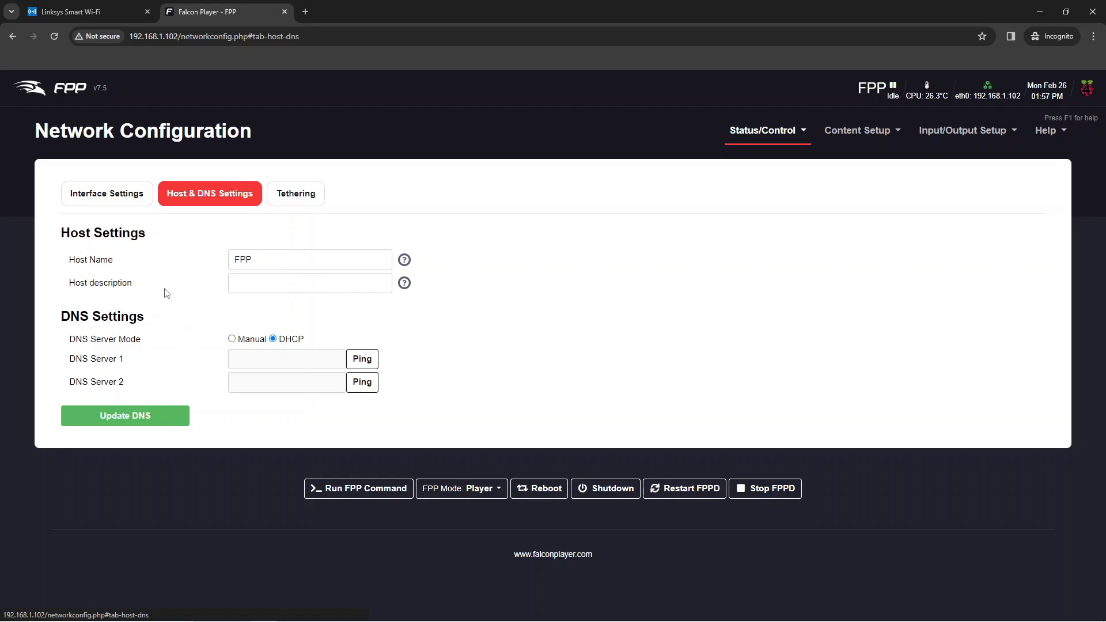
{"action": "left_click", "coordinate": [115, 203]}
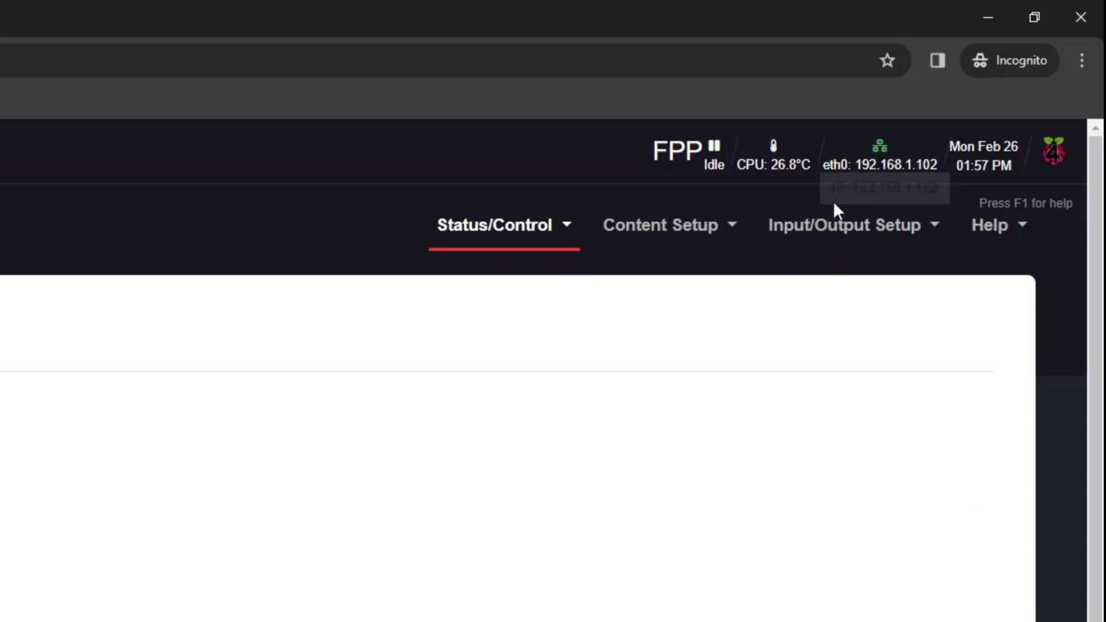
{"action": "mouse_move", "coordinate": [955, 96]}
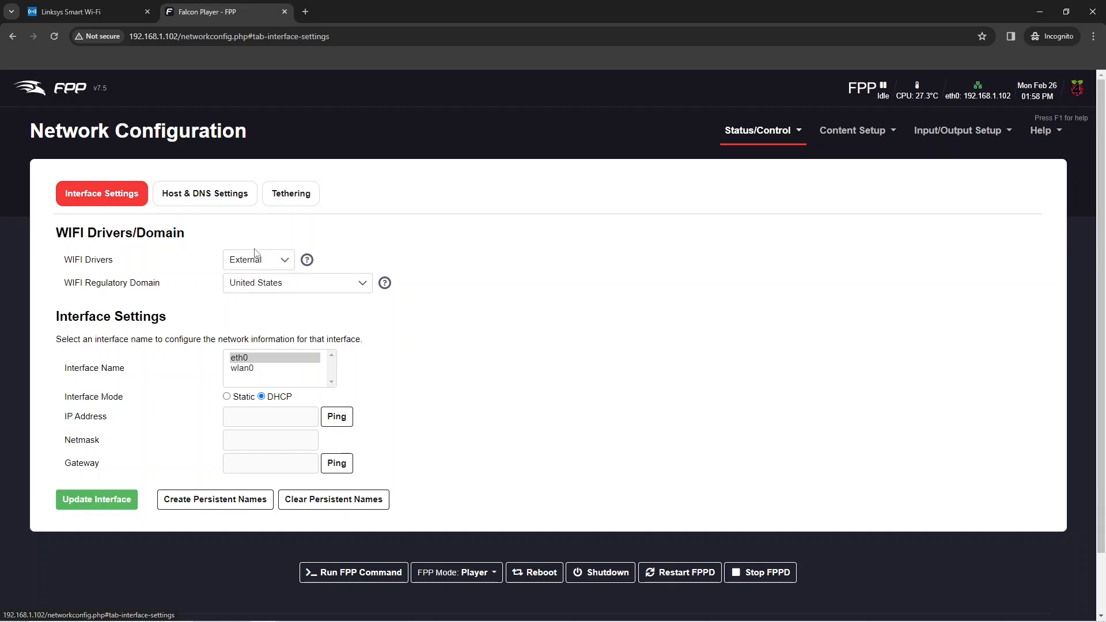
- Compare the settings offered for eth0 and wlan0, and select wlan0 as the interface to configure
{"action": "left_click", "coordinate": [251, 370]}
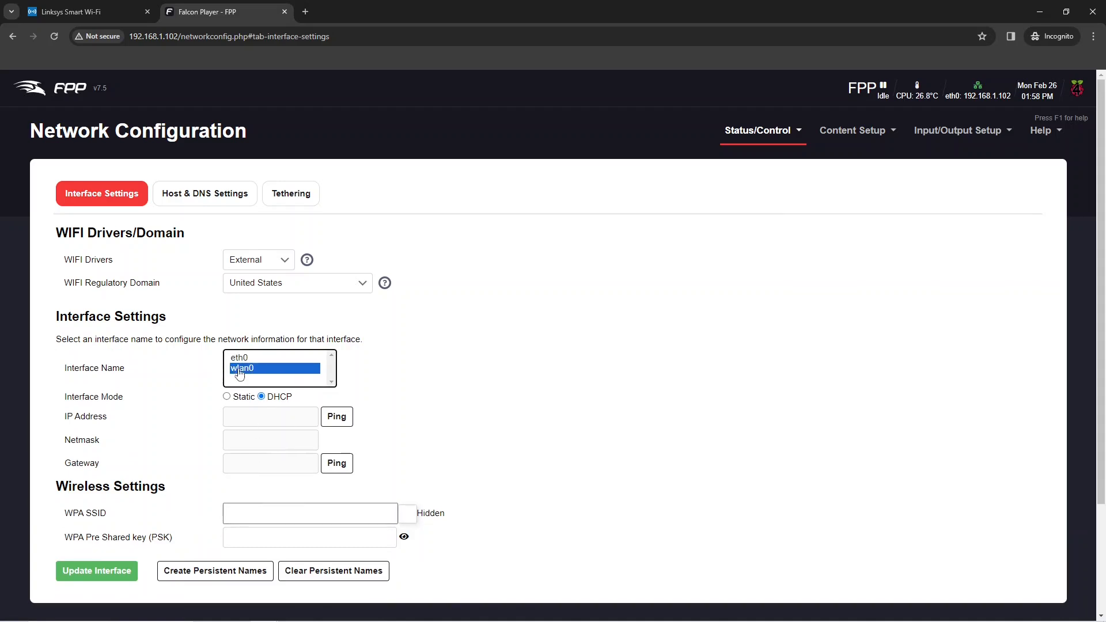
{"action": "left_click", "coordinate": [240, 359]}
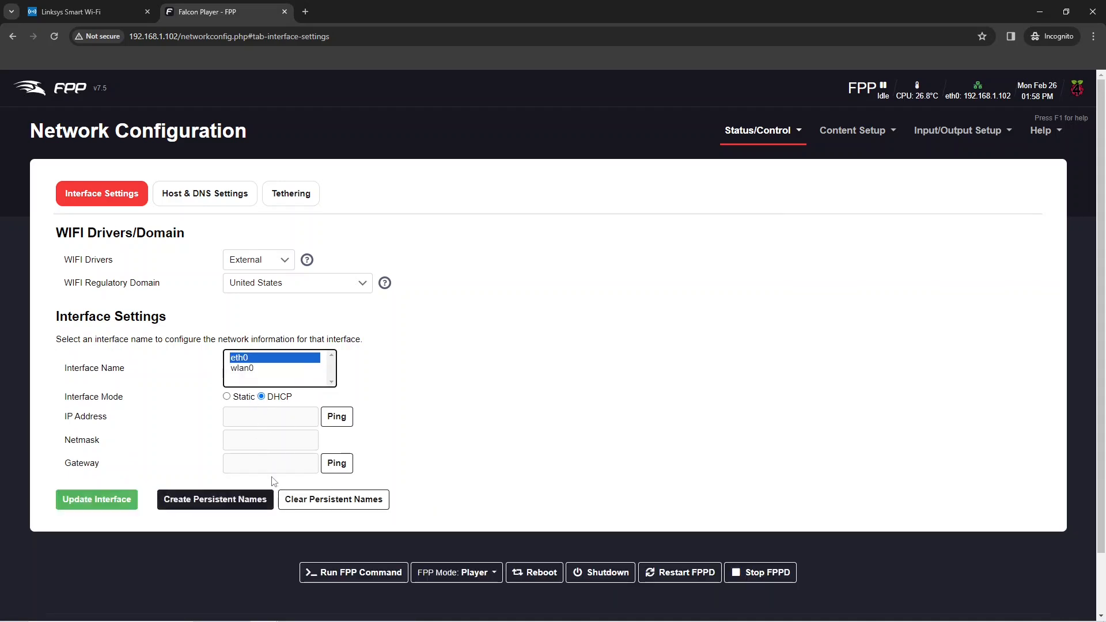
{"action": "left_click", "coordinate": [254, 369]}
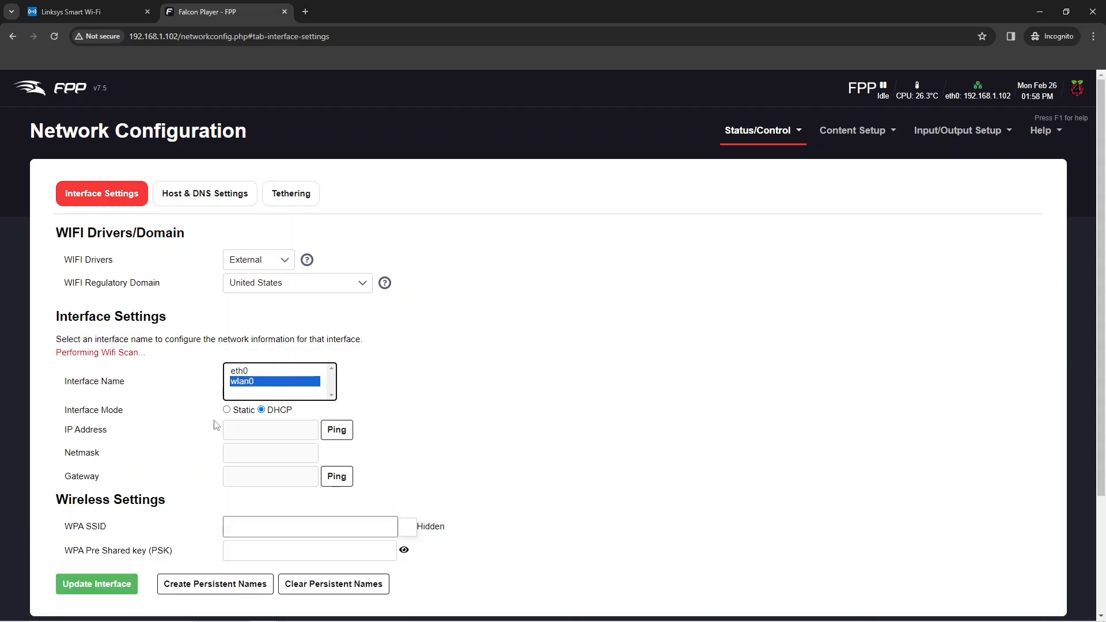
{"action": "scroll", "coordinate": [173, 455], "scroll_direction": "down", "scroll_amount": 1}
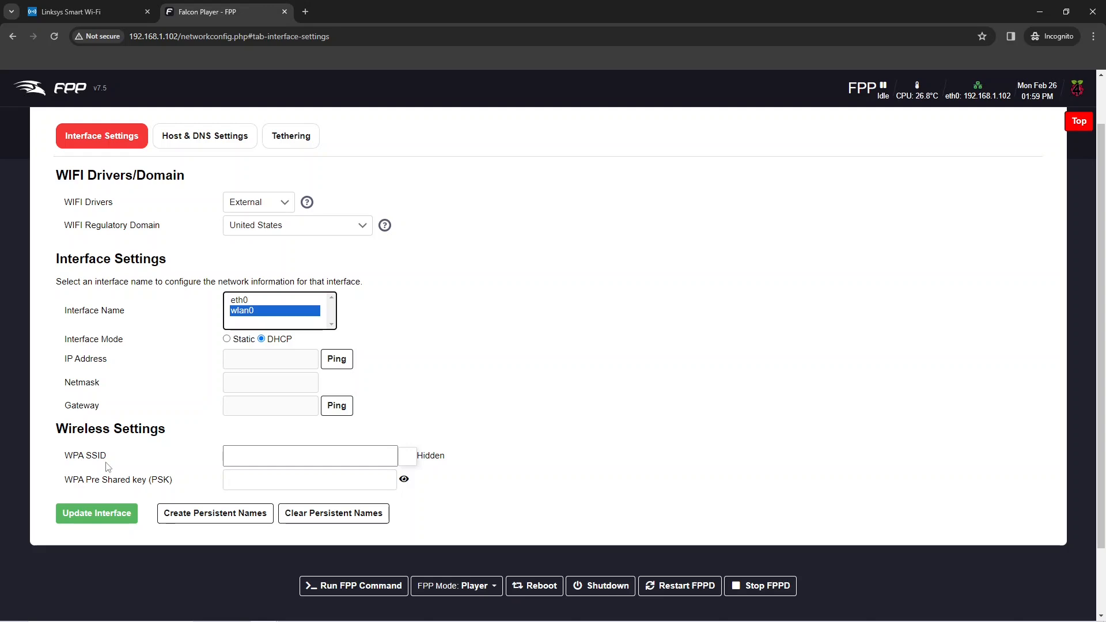
- Choose the home 2.4G network as wlan0's WPA SSID and enter its WPA pre-shared key
{"action": "left_click", "coordinate": [362, 453]}
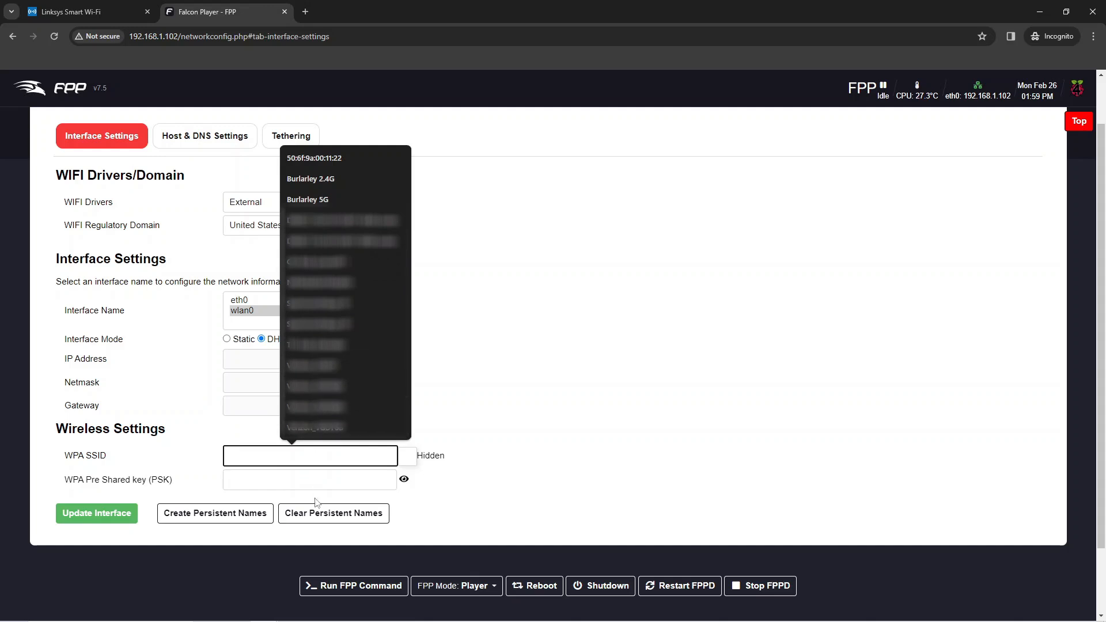
{"action": "left_click", "coordinate": [326, 184]}
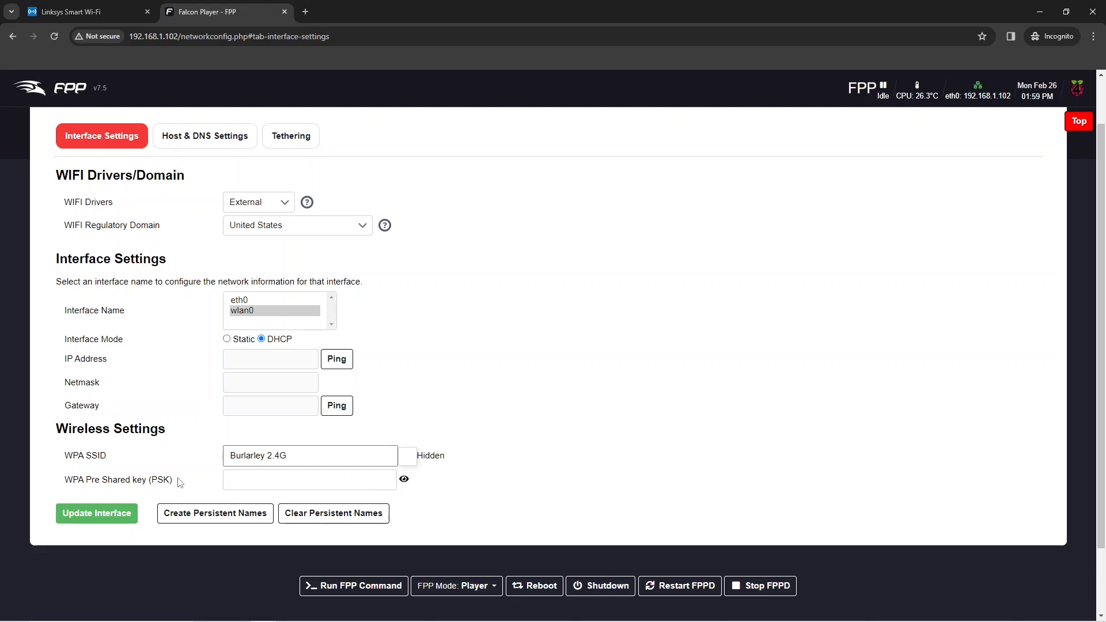
{"action": "left_click", "coordinate": [247, 478]}
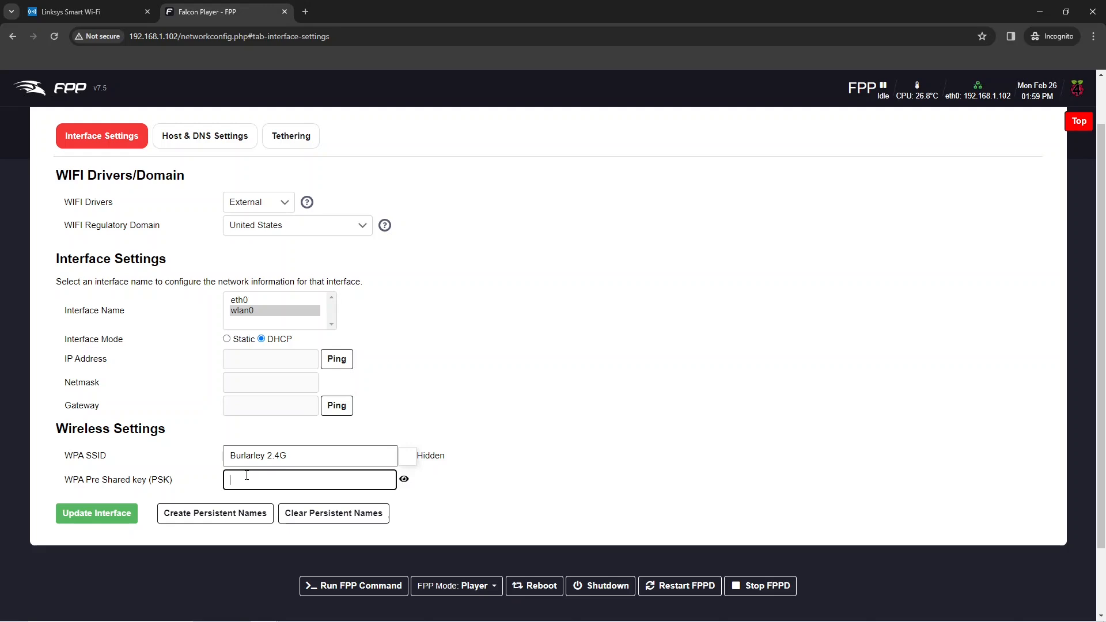
{"action": "type", "text": "••••••••"}
{"action": "left_click", "coordinate": [294, 443]}
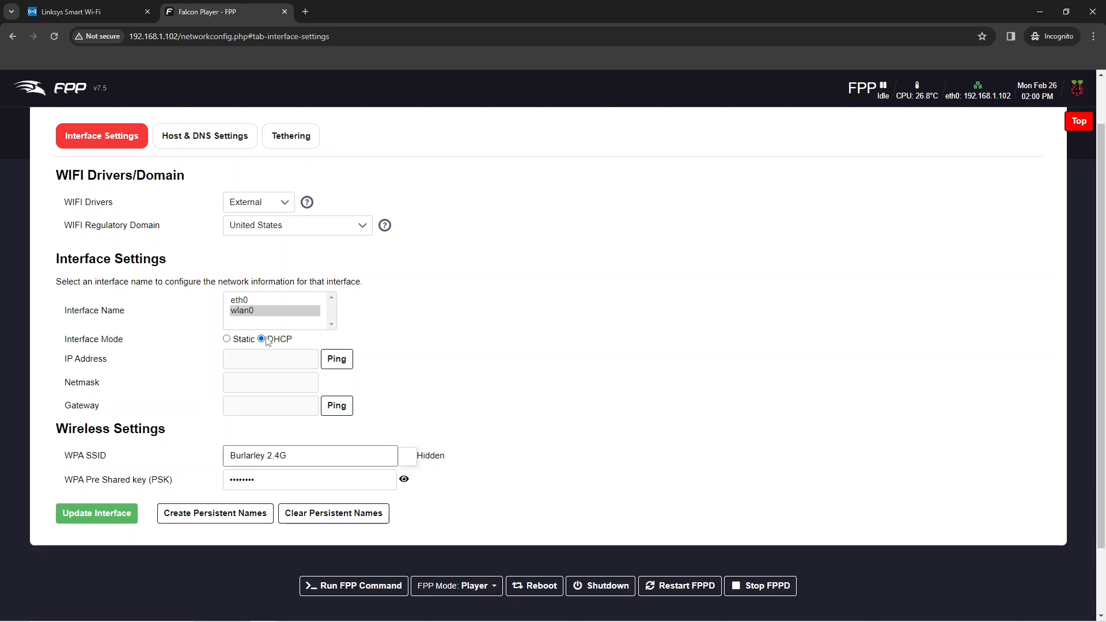
- Set wlan0's interface mode to Static, and look through the router's Device List after closing the FPP device details
{"action": "left_click", "coordinate": [227, 340]}
{"action": "left_click", "coordinate": [229, 355]}
{"action": "left_click", "coordinate": [69, 8]}
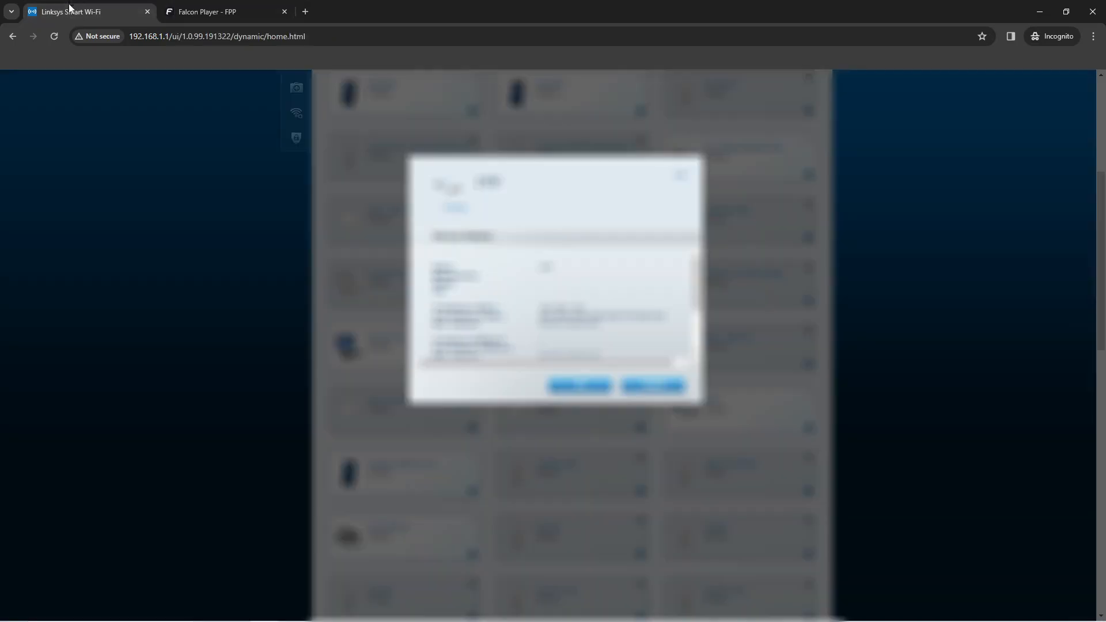
{"action": "left_click", "coordinate": [654, 385]}
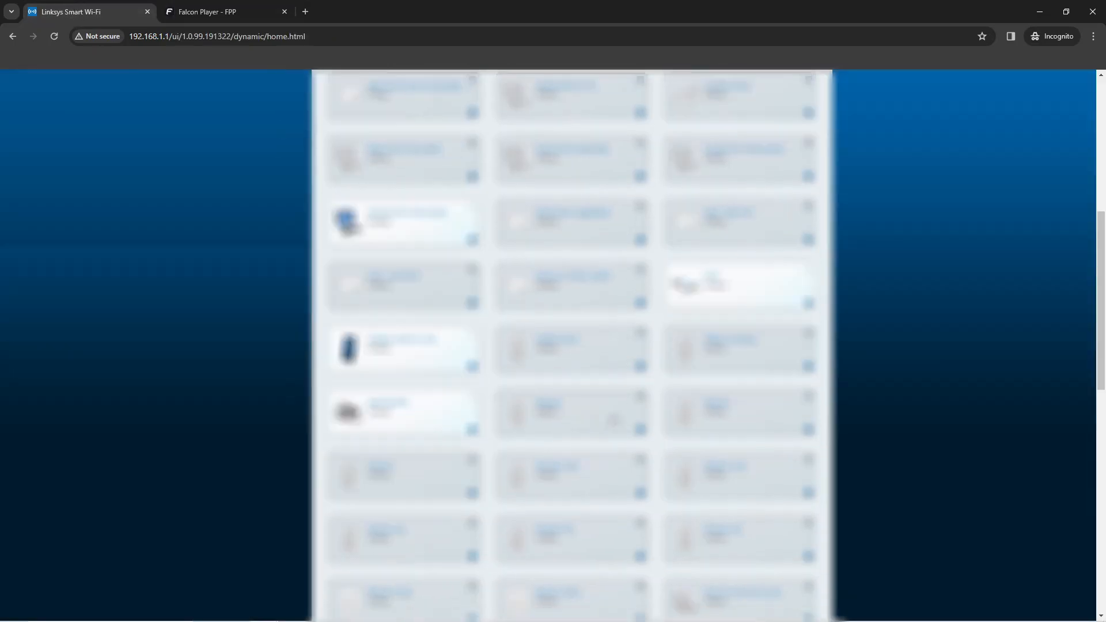
{"action": "scroll", "coordinate": [613, 420], "scroll_direction": "down", "scroll_amount": 4}
{"action": "scroll", "coordinate": [599, 418], "scroll_direction": "up", "scroll_amount": 11}
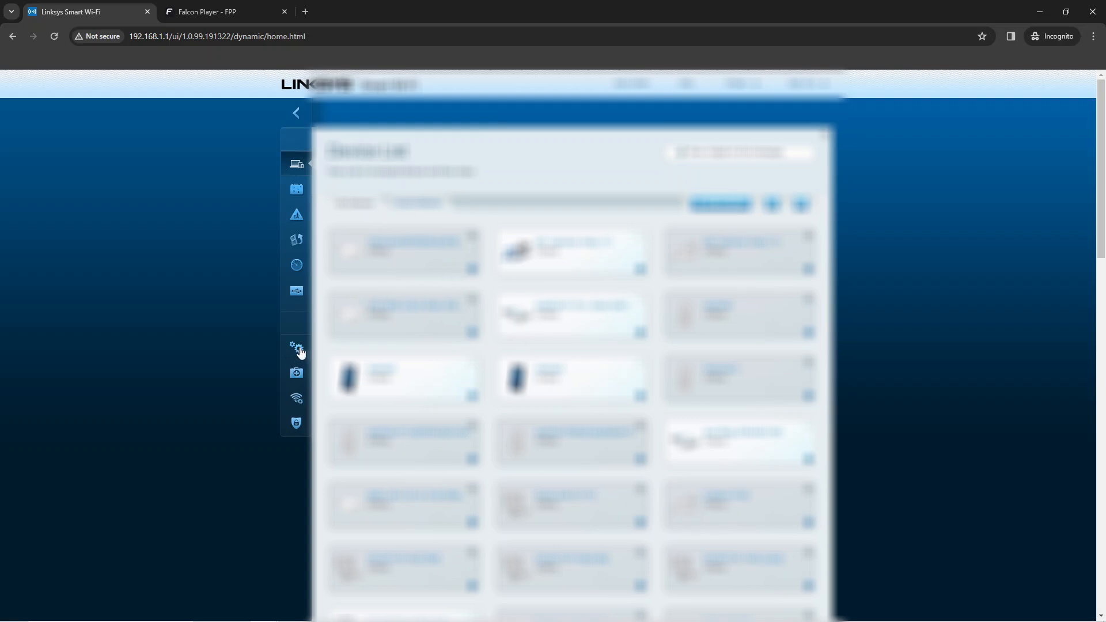
{"action": "scroll", "coordinate": [300, 353], "scroll_direction": "down", "scroll_amount": 1}
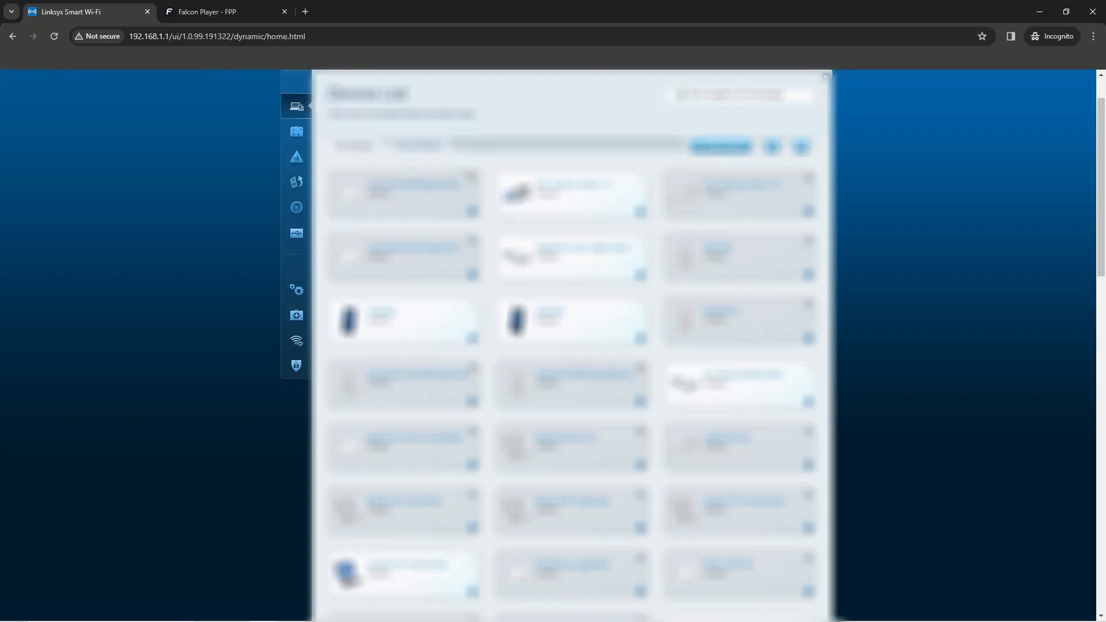
- Switch back to the Falcon Player tab and highlight the 192.168.1 portion of the eth0 address in the header
{"action": "left_click", "coordinate": [239, 11]}
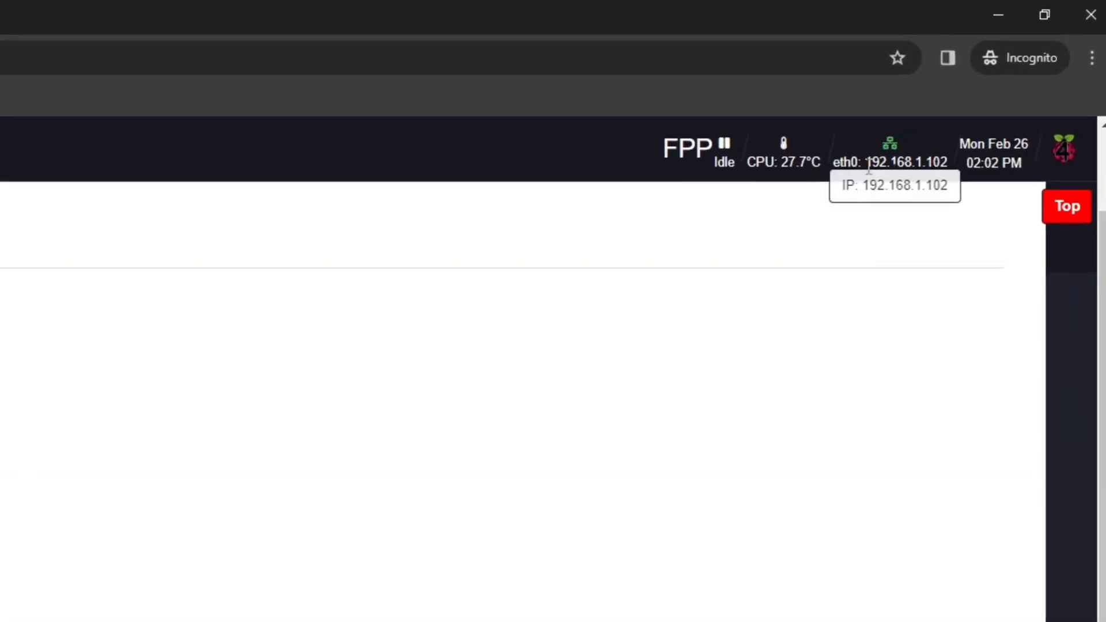
{"action": "left_click_drag", "start_coordinate": [866, 163], "coordinate": [919, 216]}
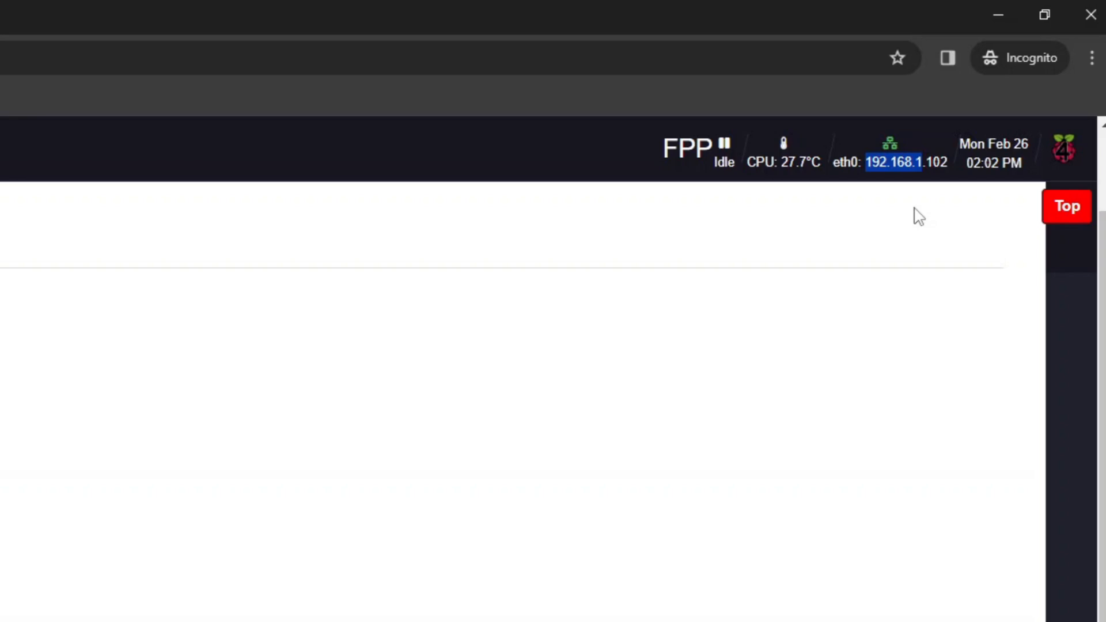
{"action": "left_click", "coordinate": [932, 166]}
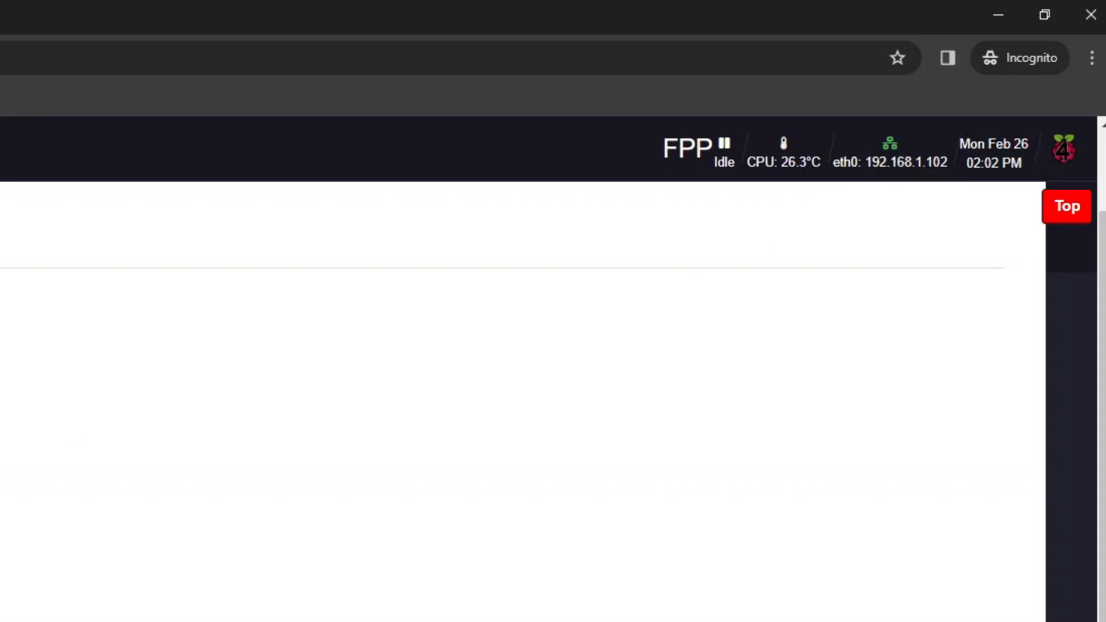
- Set wlan0's static IP address to 192.168.1.226, checking the router's Device List in between
{"action": "left_click", "coordinate": [278, 360]}
{"action": "type", "text": "192."}
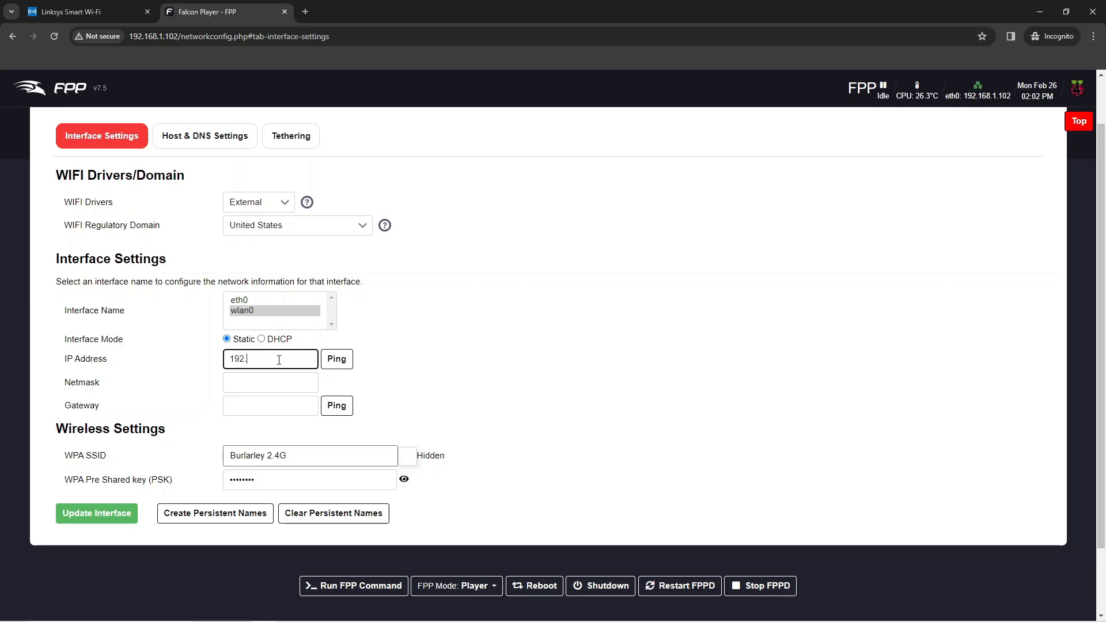
{"action": "type", "text": "168.1."}
{"action": "left_click", "coordinate": [133, 7]}
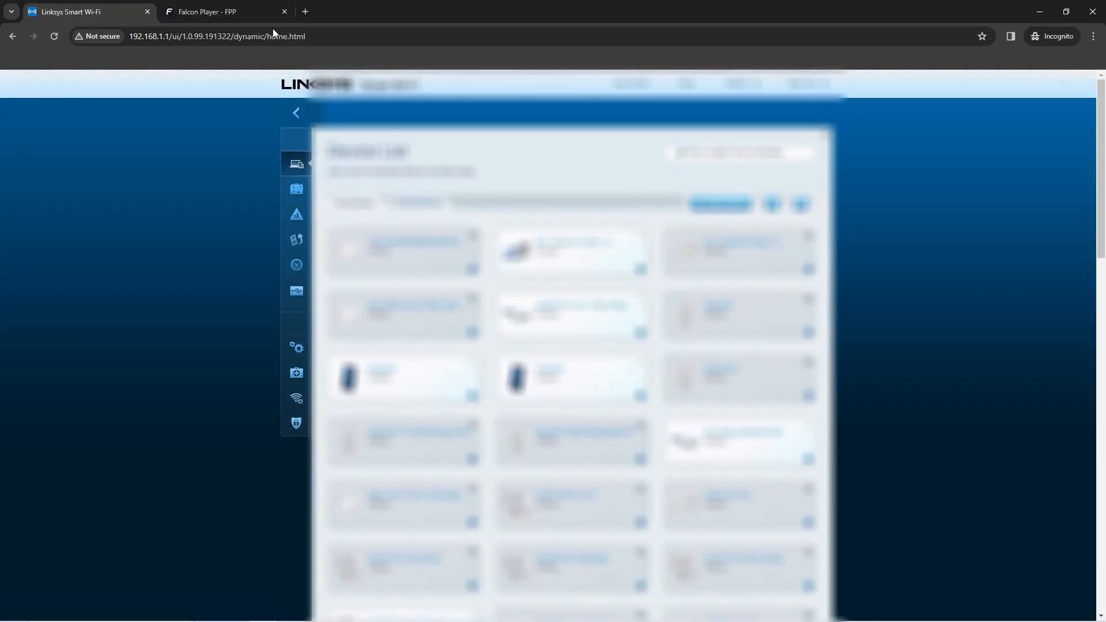
{"action": "left_click", "coordinate": [271, 13]}
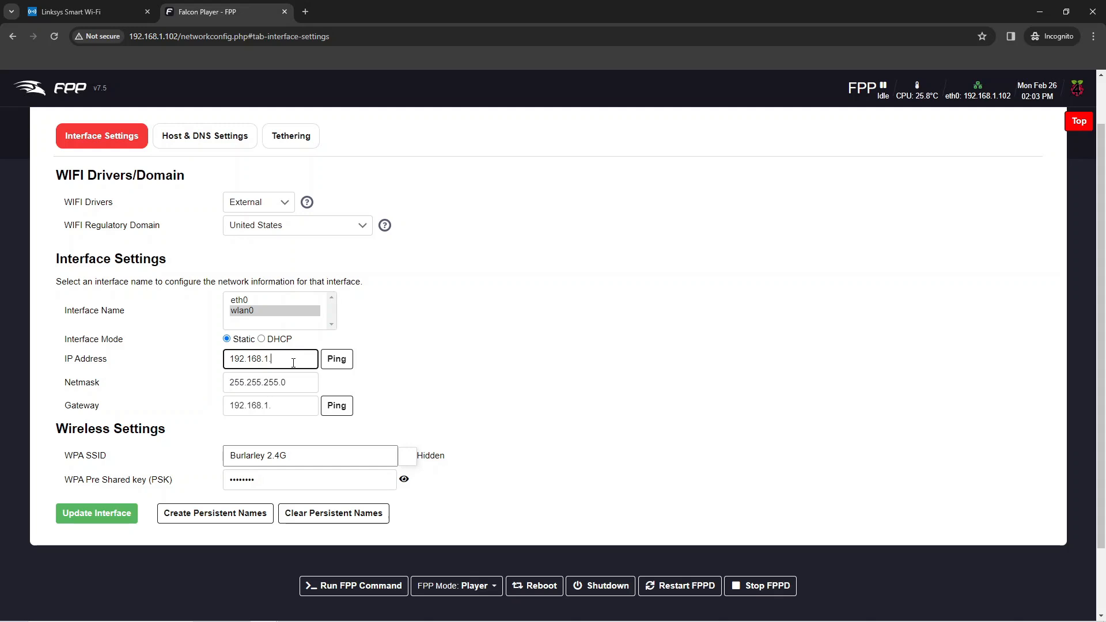
{"action": "type", "text": "226"}
- Check wlan0's netmask and set its gateway to 192.168.1.1
{"action": "left_click", "coordinate": [276, 407]}
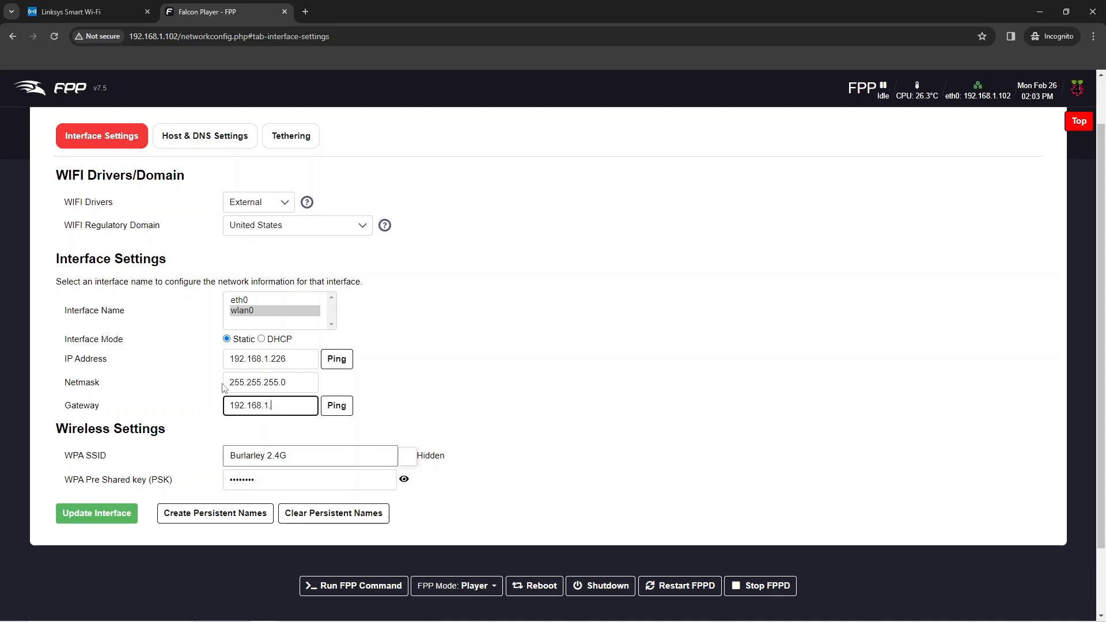
{"action": "triple_click", "coordinate": [305, 384]}
{"action": "left_click", "coordinate": [292, 384]}
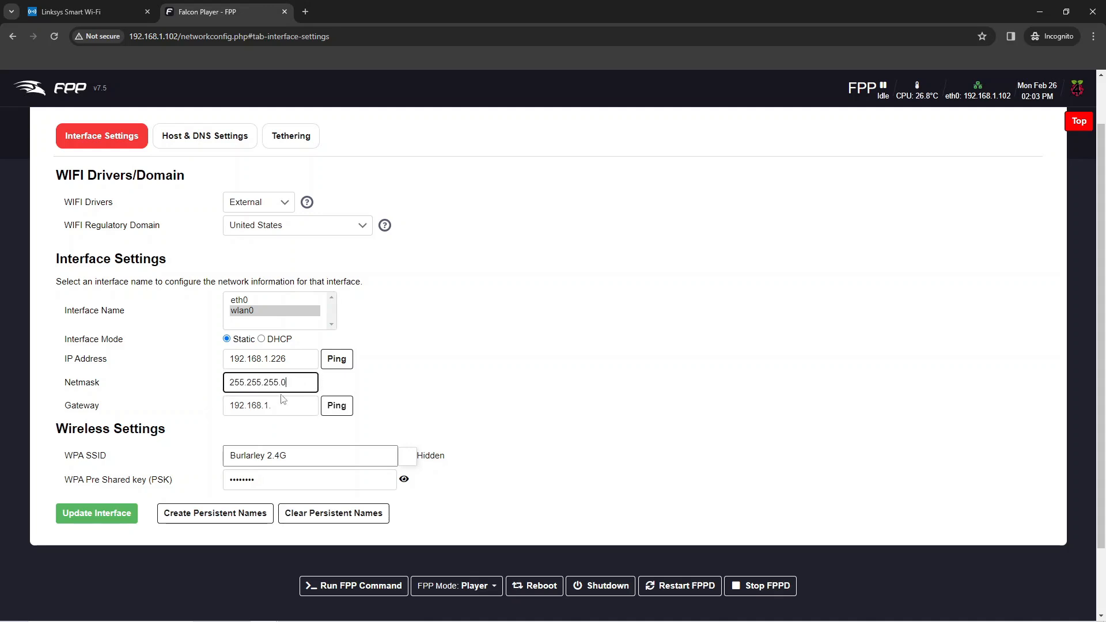
{"action": "left_click", "coordinate": [278, 405]}
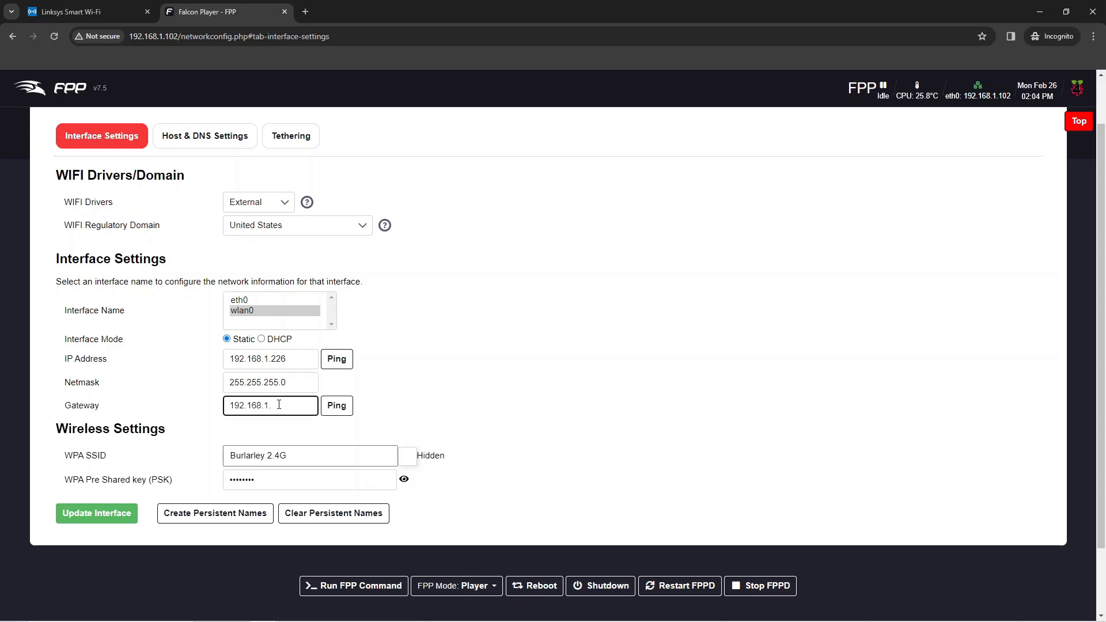
{"action": "type", "text": "."}
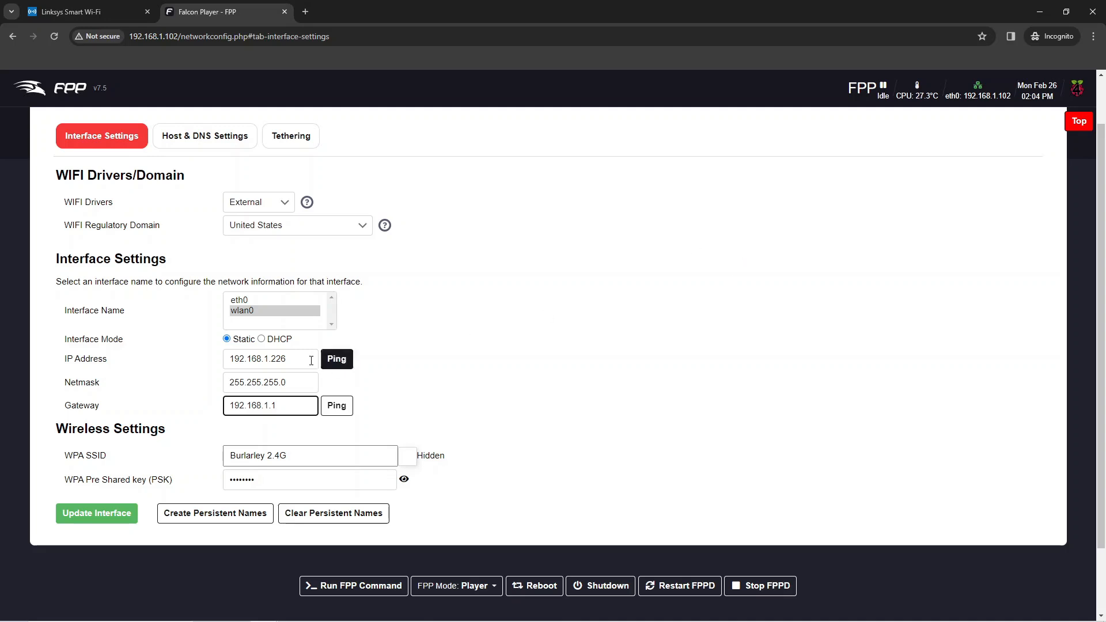
- Update the wlan0 interface, dismiss the DNS reminder and restart the network to apply the changes
{"action": "left_click", "coordinate": [292, 361]}
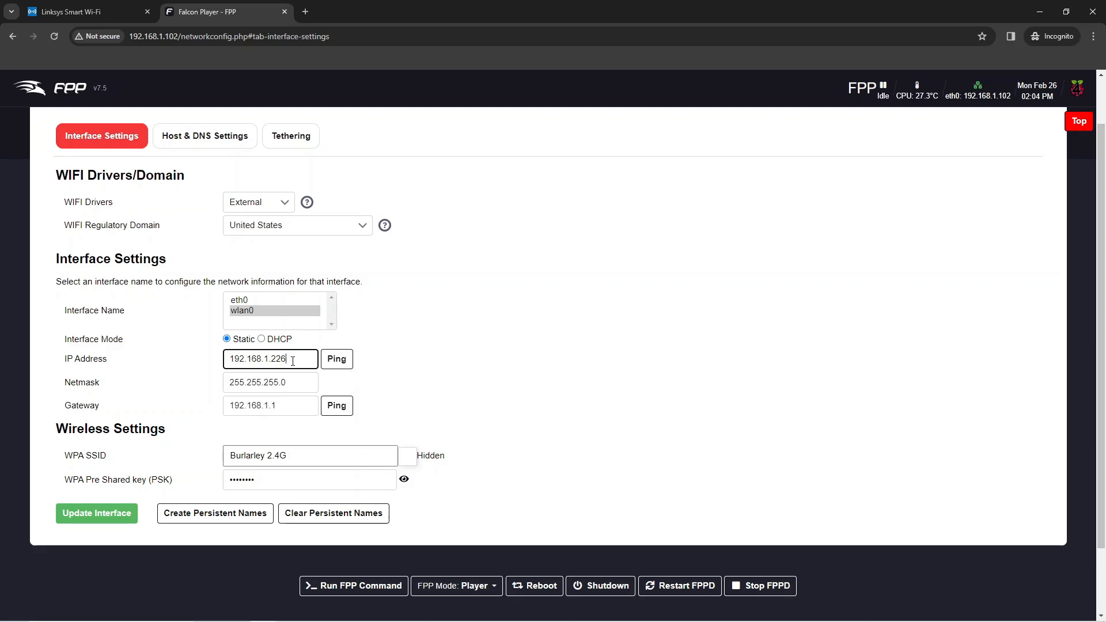
{"action": "left_click", "coordinate": [106, 515]}
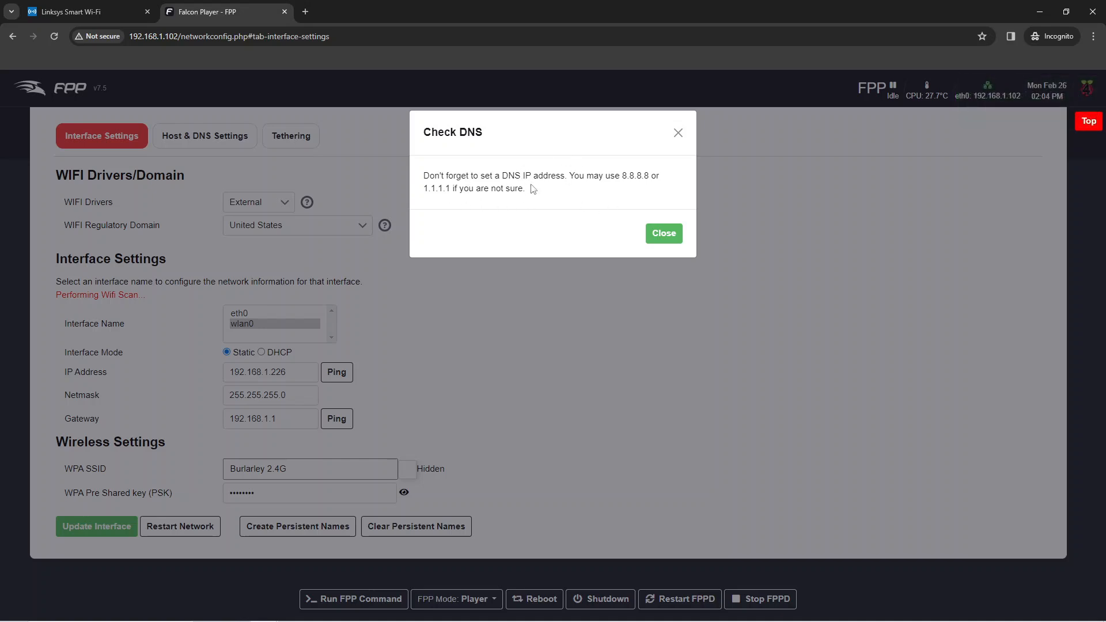
{"action": "left_click", "coordinate": [664, 235]}
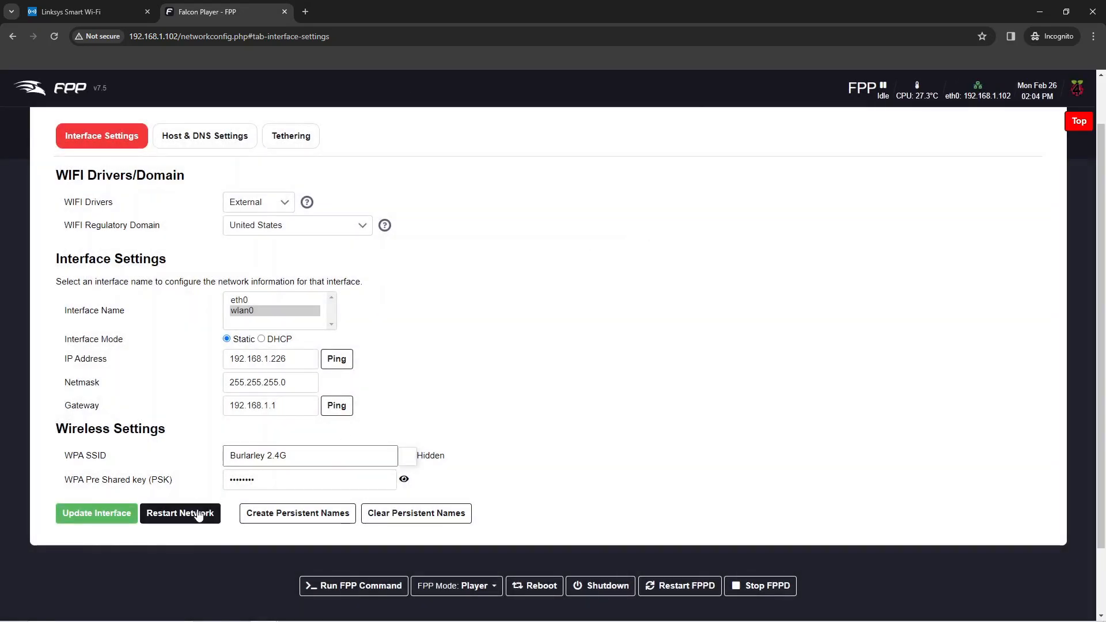
{"action": "left_click", "coordinate": [180, 514]}
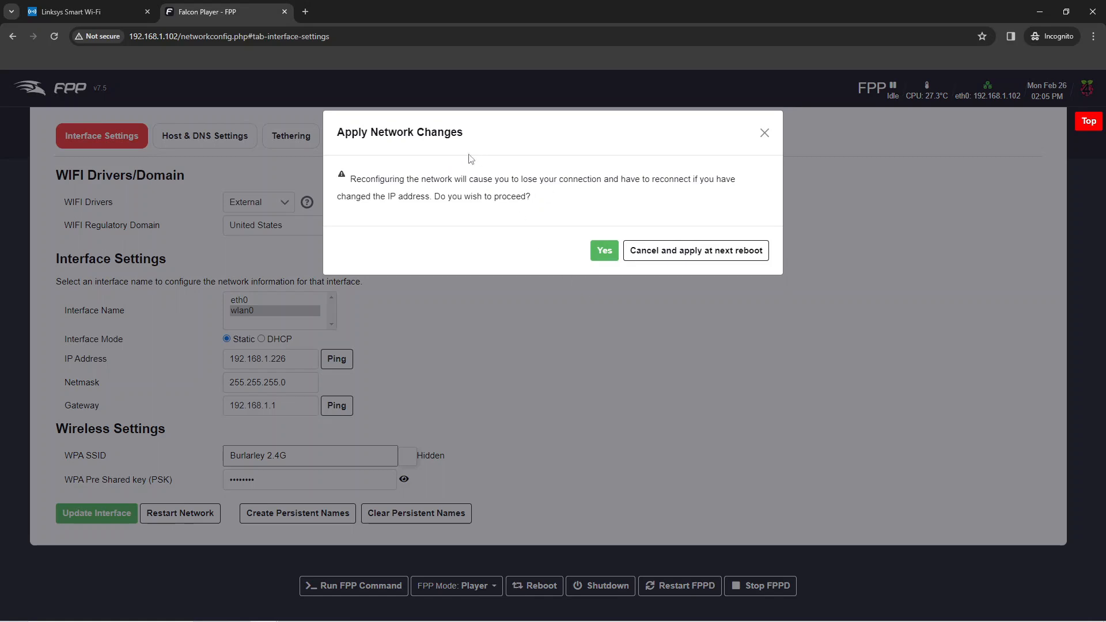
{"action": "left_click", "coordinate": [602, 251]}
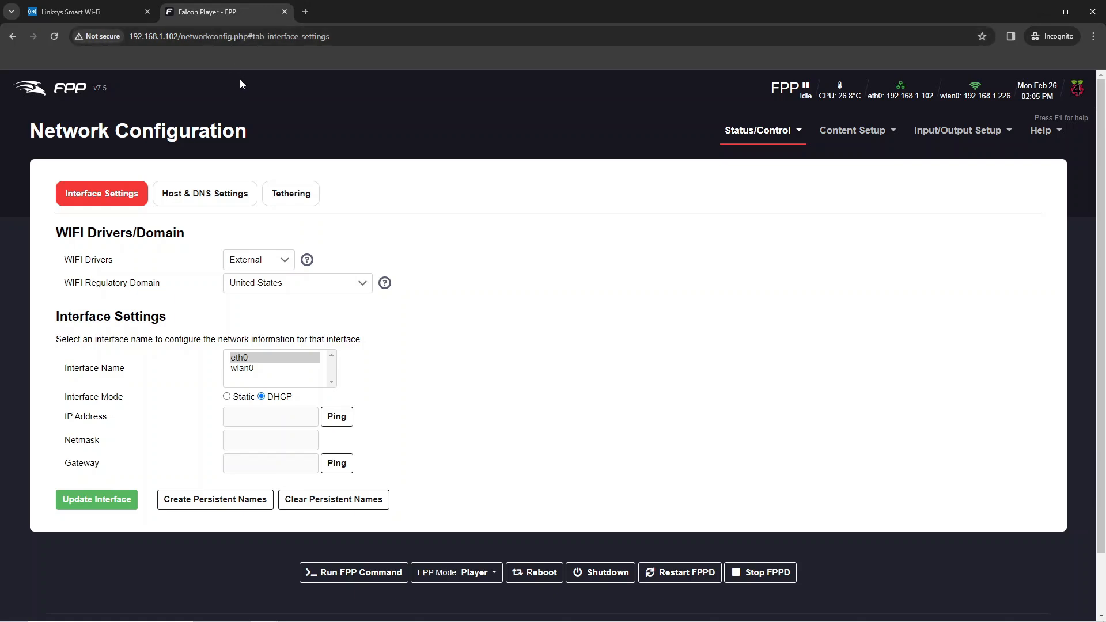
- Open the Falcon Player in a new browser tab at wlan0's address, 192.168.1.226
{"action": "mouse_move", "coordinate": [965, 85]}
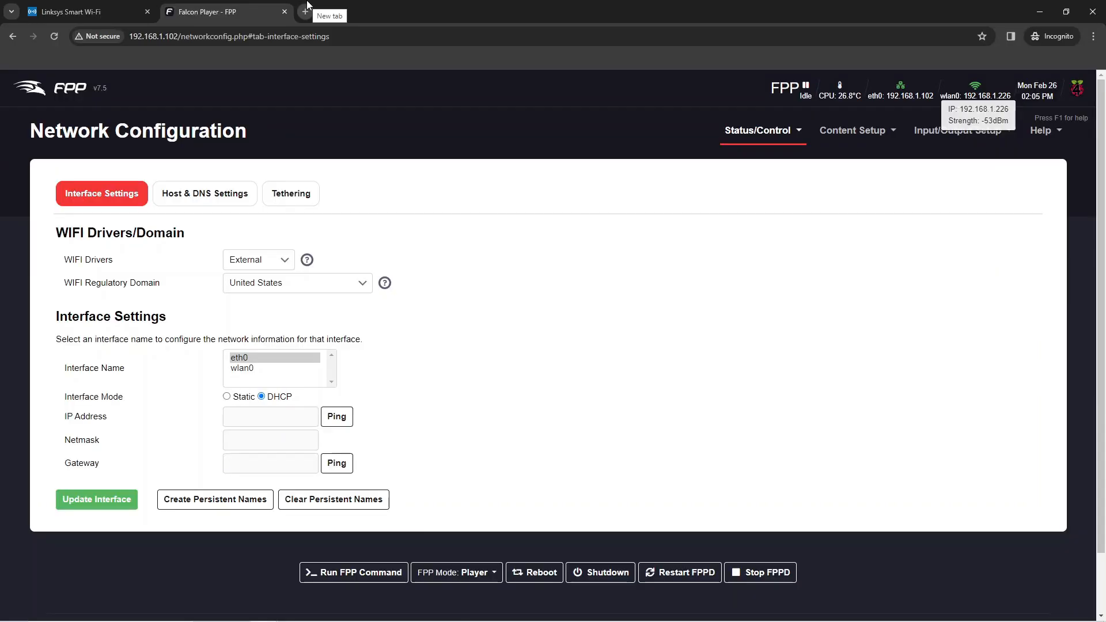
{"action": "left_click", "coordinate": [309, 7]}
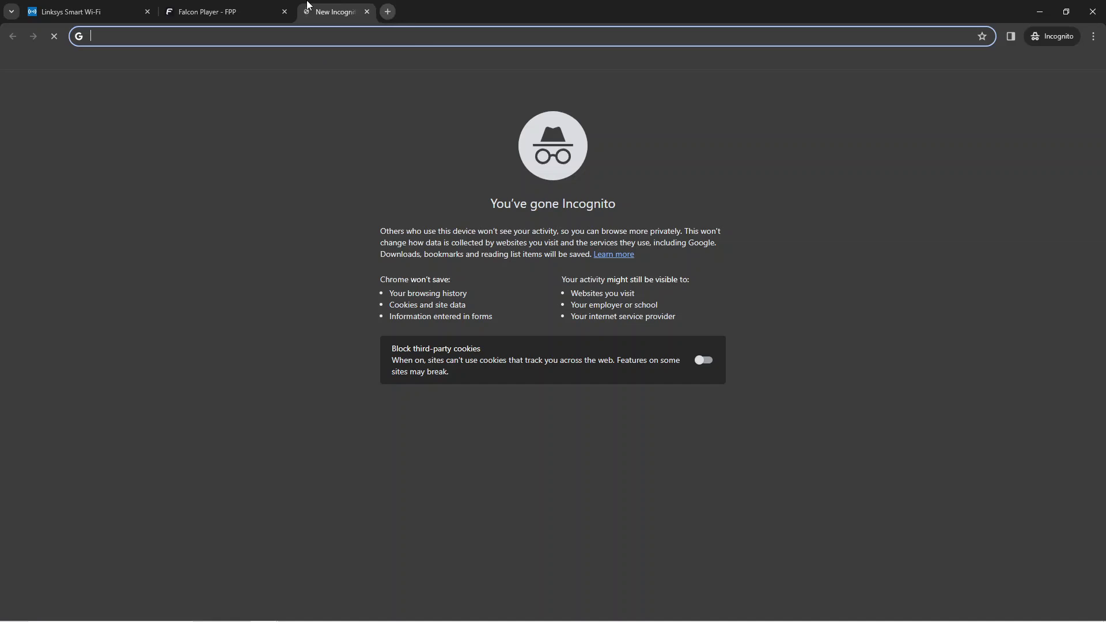
{"action": "type", "text": "192."}
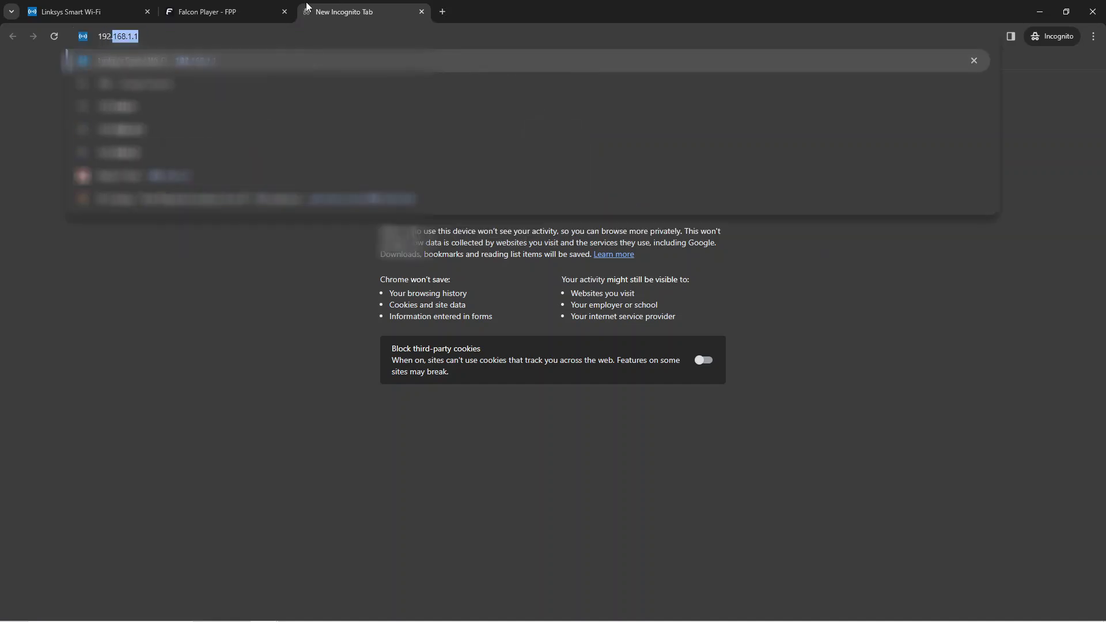
{"action": "type", "text": "168.1.226"}
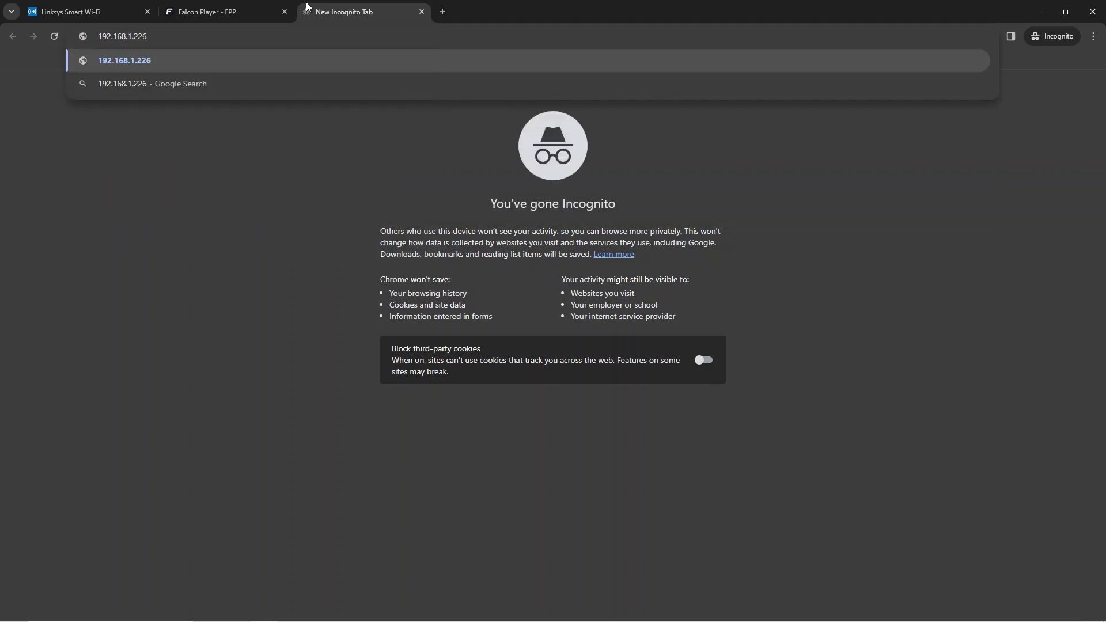
{"action": "key", "text": "Return"}
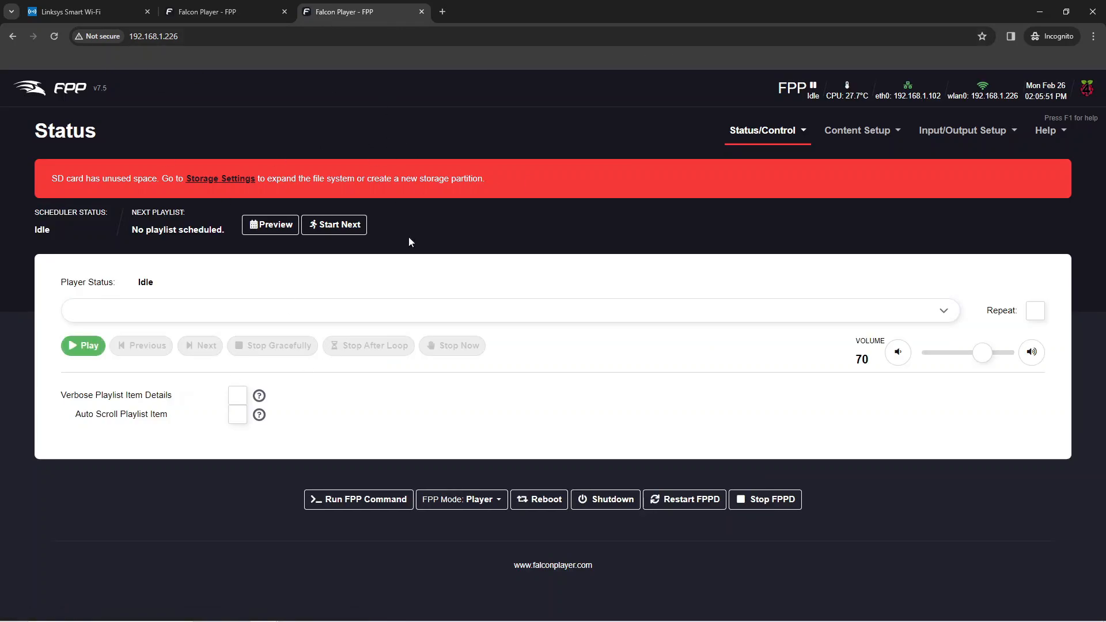
- Compare the addresses of the two Falcon Player tabs and highlight 192.168.1.226 in the newer one
{"action": "left_click", "coordinate": [201, 12]}
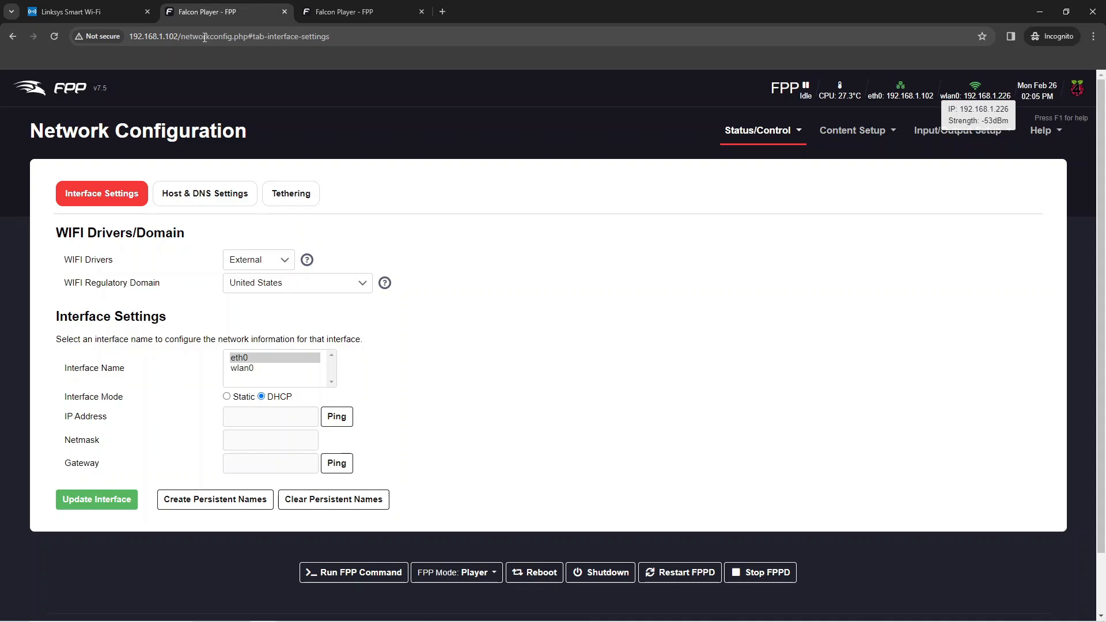
{"action": "key", "text": "ctrl+Tab"}
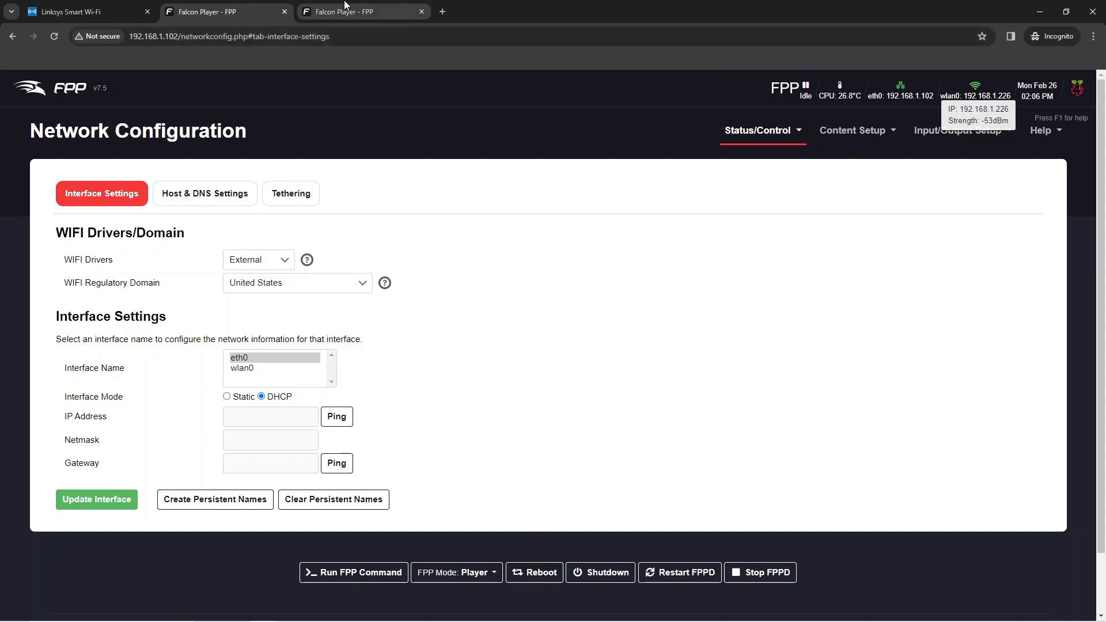
{"action": "left_click", "coordinate": [190, 36]}
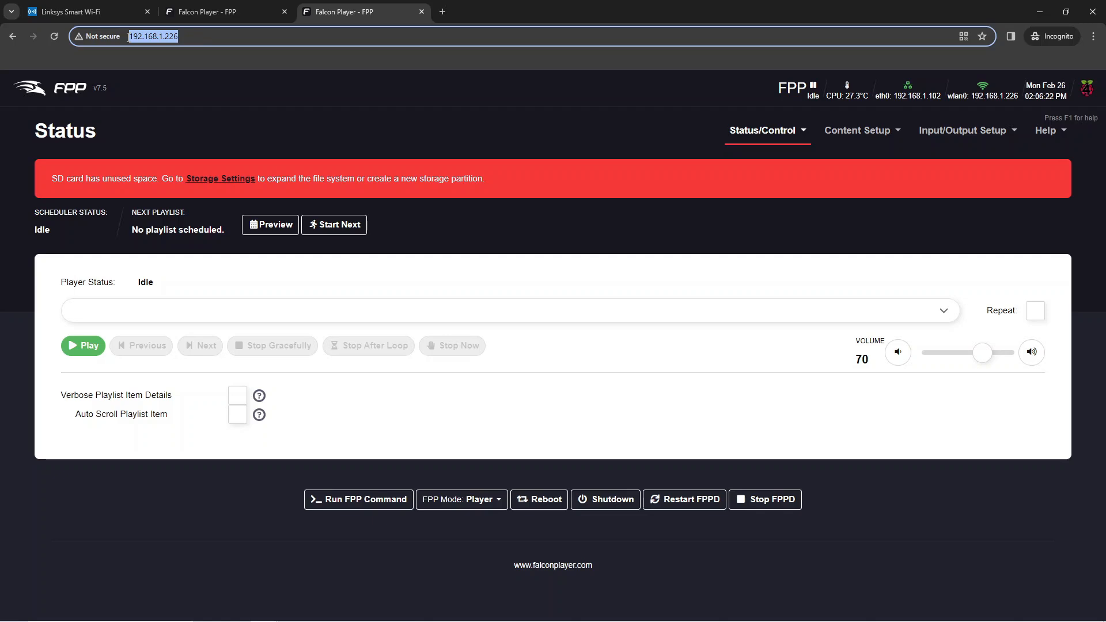
{"action": "left_click_drag", "start_coordinate": [175, 37], "coordinate": [186, 41]}
{"action": "left_click", "coordinate": [212, 40]}
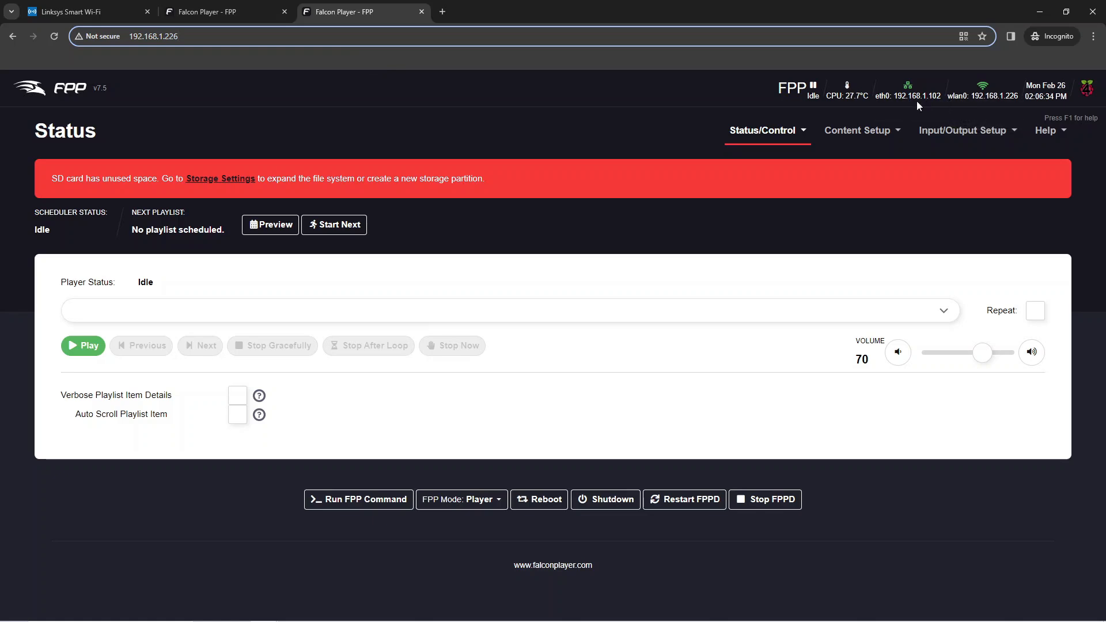
- Select the eth0 interface in the 192.168.1.102 tab and set its mode to Static
{"action": "left_click", "coordinate": [230, 11]}
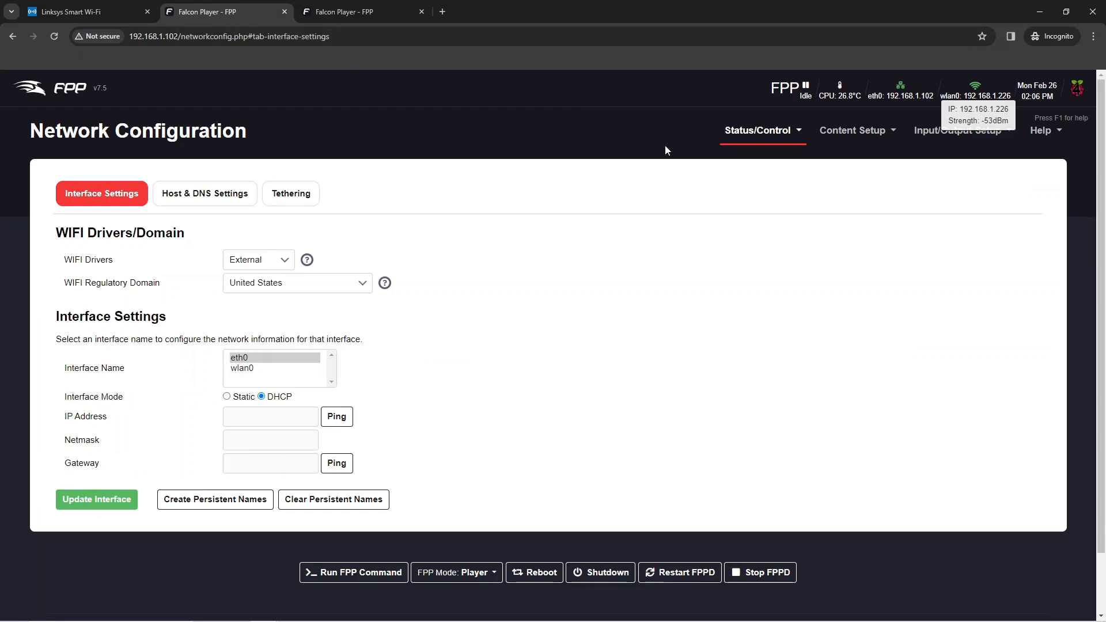
{"action": "left_click", "coordinate": [238, 359]}
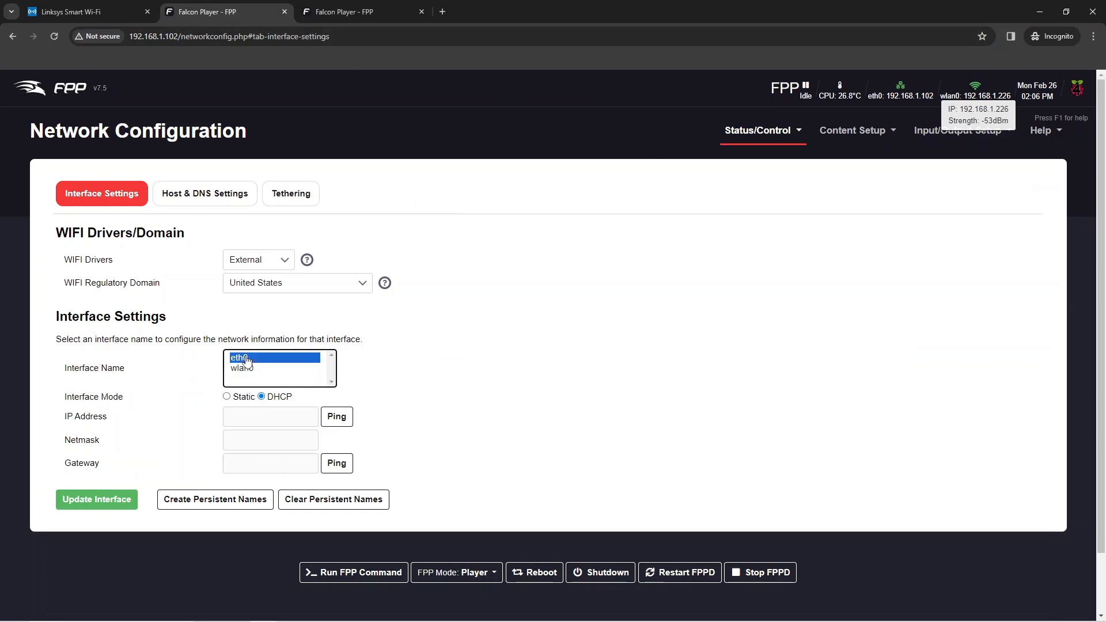
{"action": "left_click", "coordinate": [227, 397]}
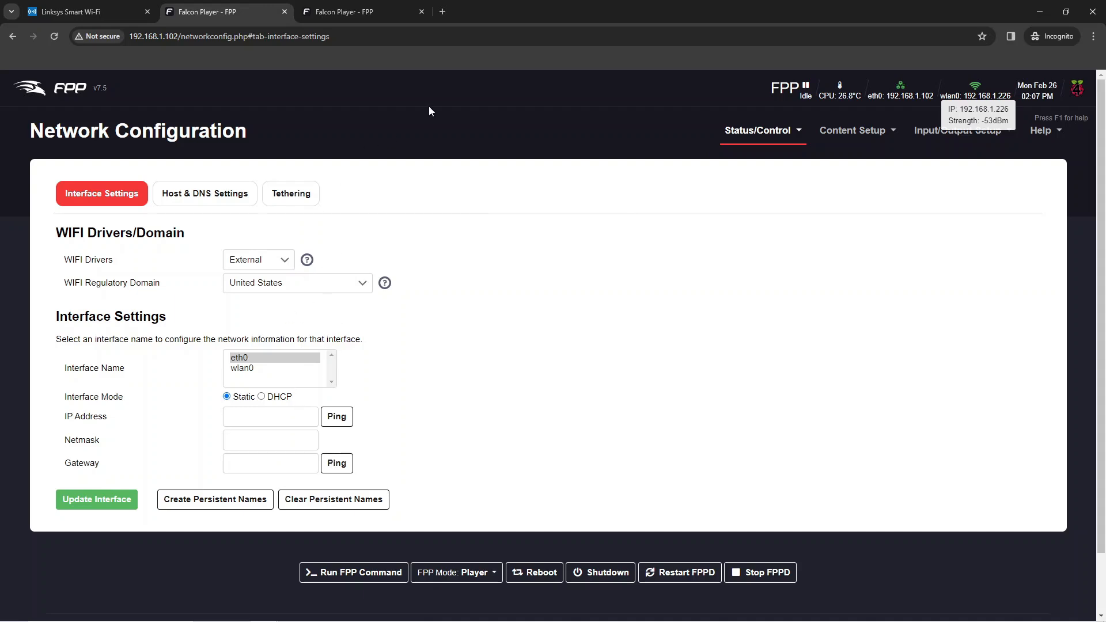
- Return to the 192.168.1.226 tab, check the interface addresses in the header and reload the page
{"action": "left_click", "coordinate": [357, 12]}
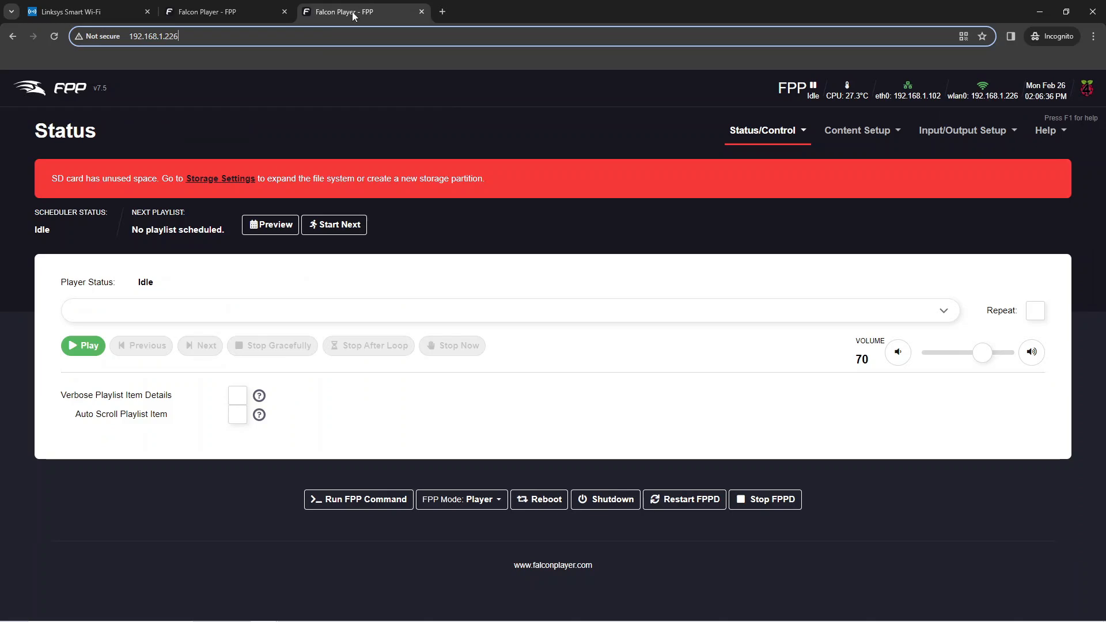
{"action": "left_click", "coordinate": [189, 36]}
{"action": "left_click", "coordinate": [201, 38]}
{"action": "mouse_move", "coordinate": [970, 93]}
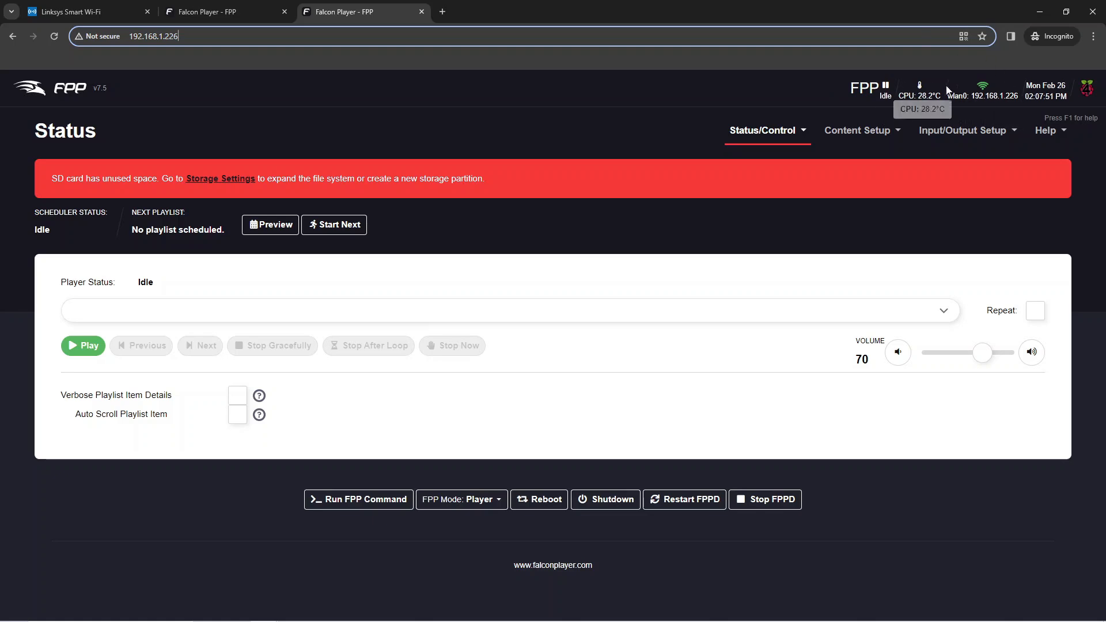
{"action": "left_click", "coordinate": [53, 40]}
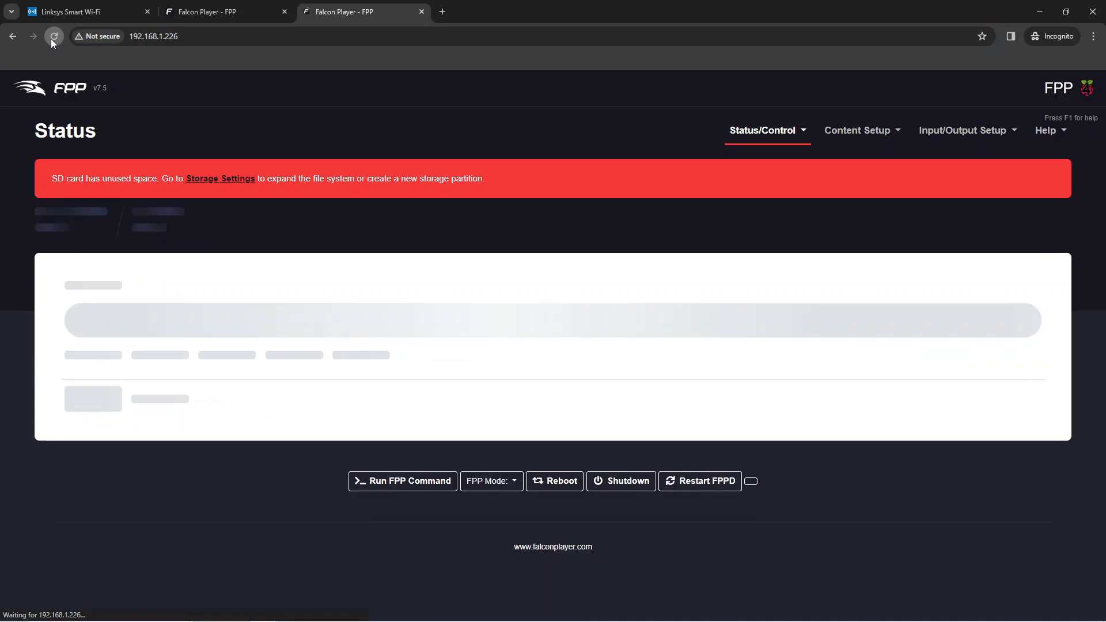
- Reload the 192.168.1.102 network page to test the wired address, and return to the 192.168.1.226 tab
{"action": "left_click", "coordinate": [163, 6]}
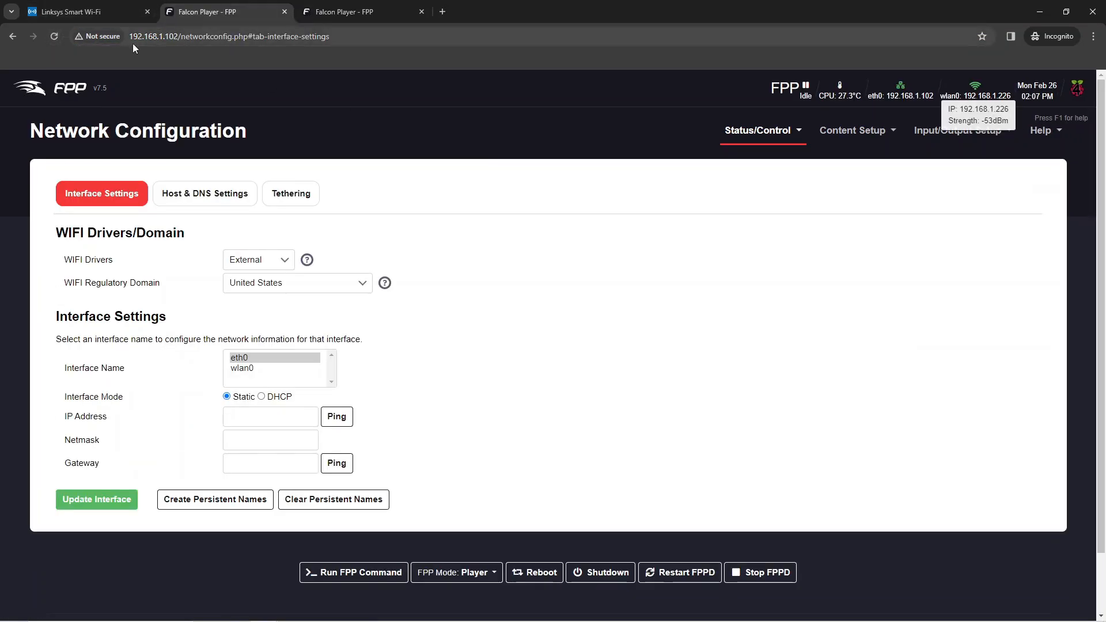
{"action": "left_click", "coordinate": [54, 37]}
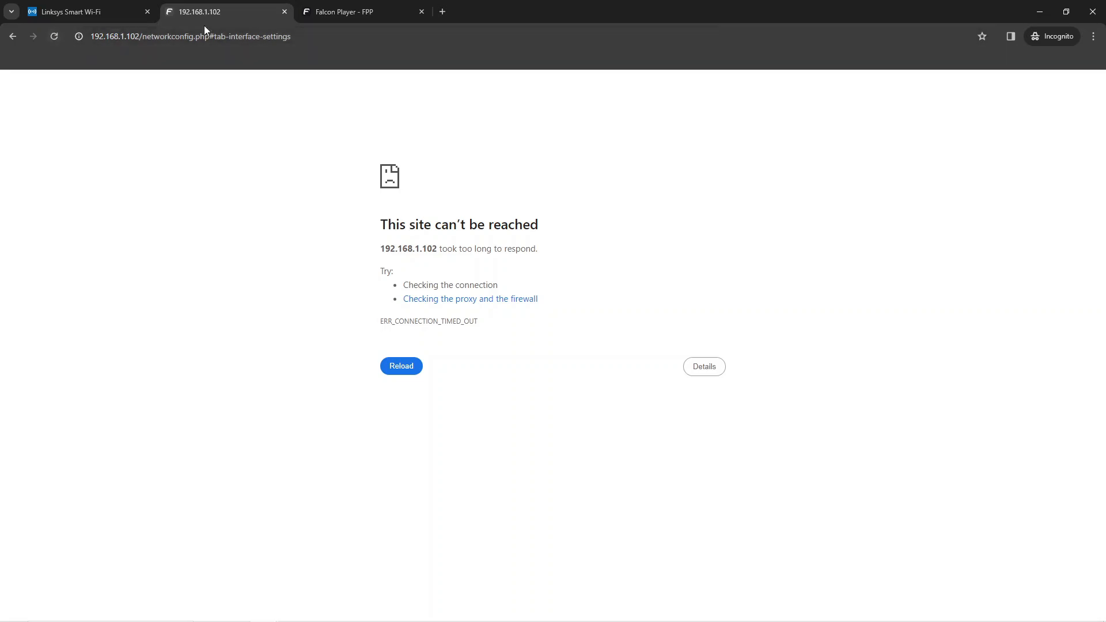
{"action": "left_click", "coordinate": [375, 12]}
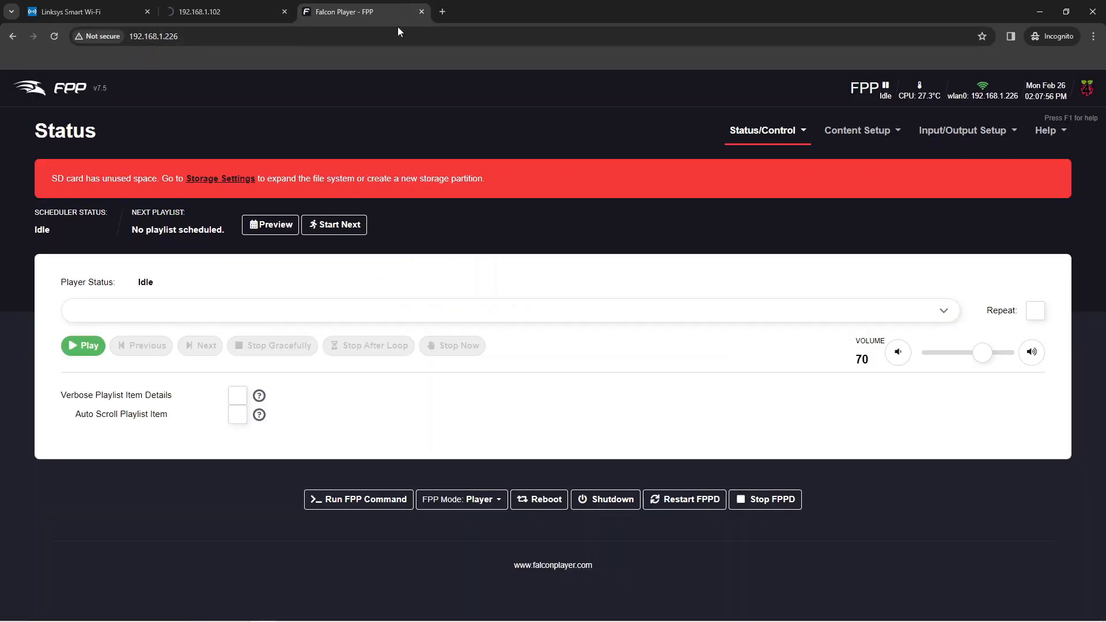
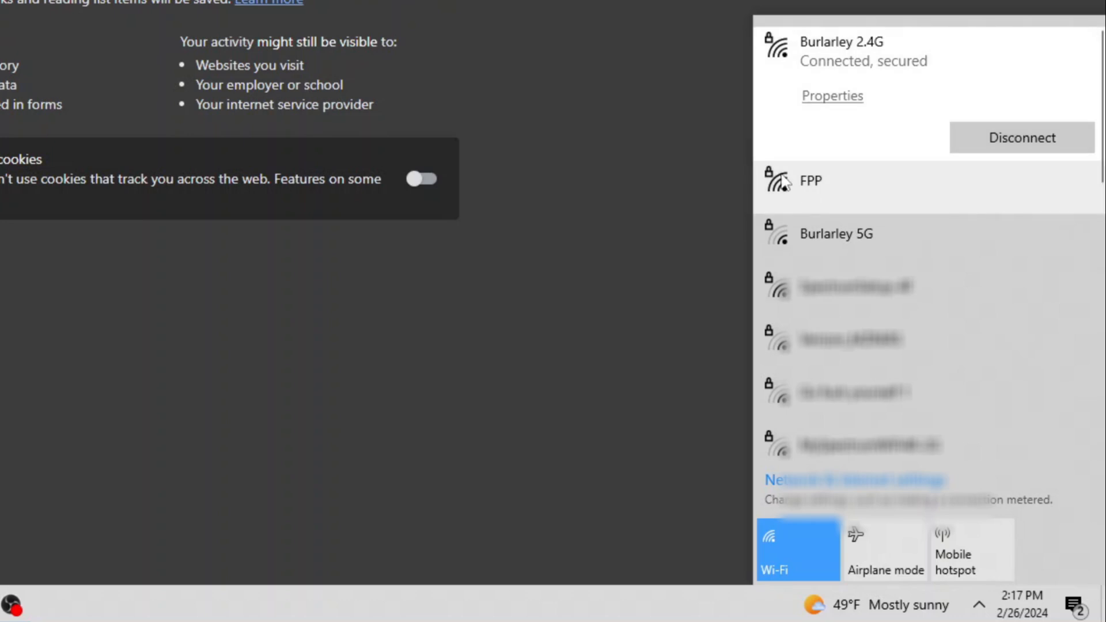
- Switch to the Windows Wi-Fi list and connect the computer to the FPP network
{"action": "left_click", "coordinate": [835, 195]}
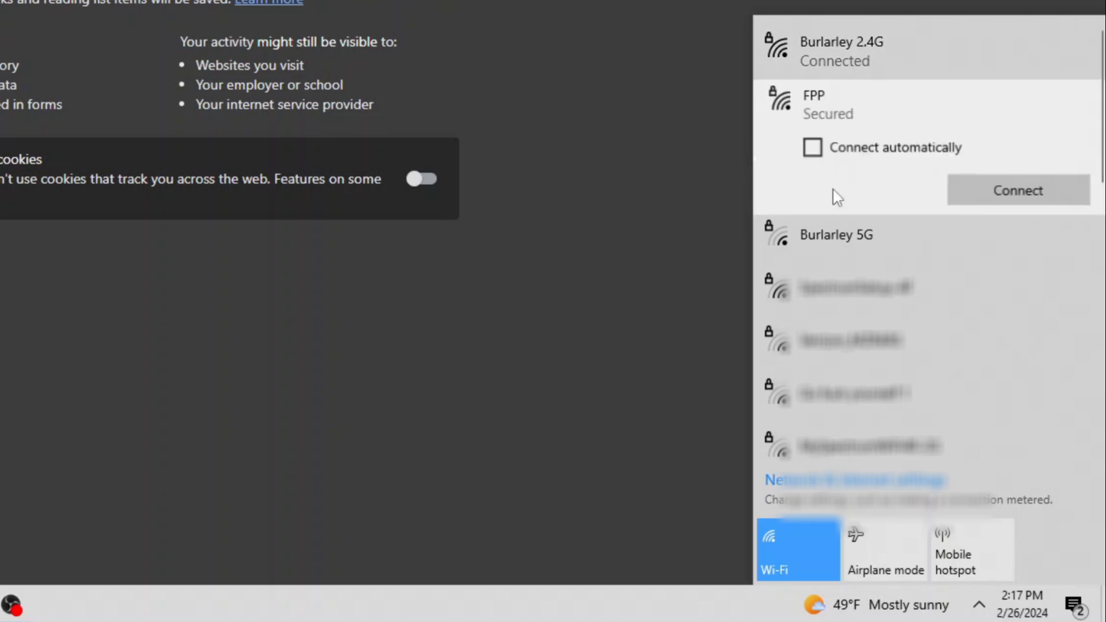
{"action": "left_click", "coordinate": [1049, 198]}
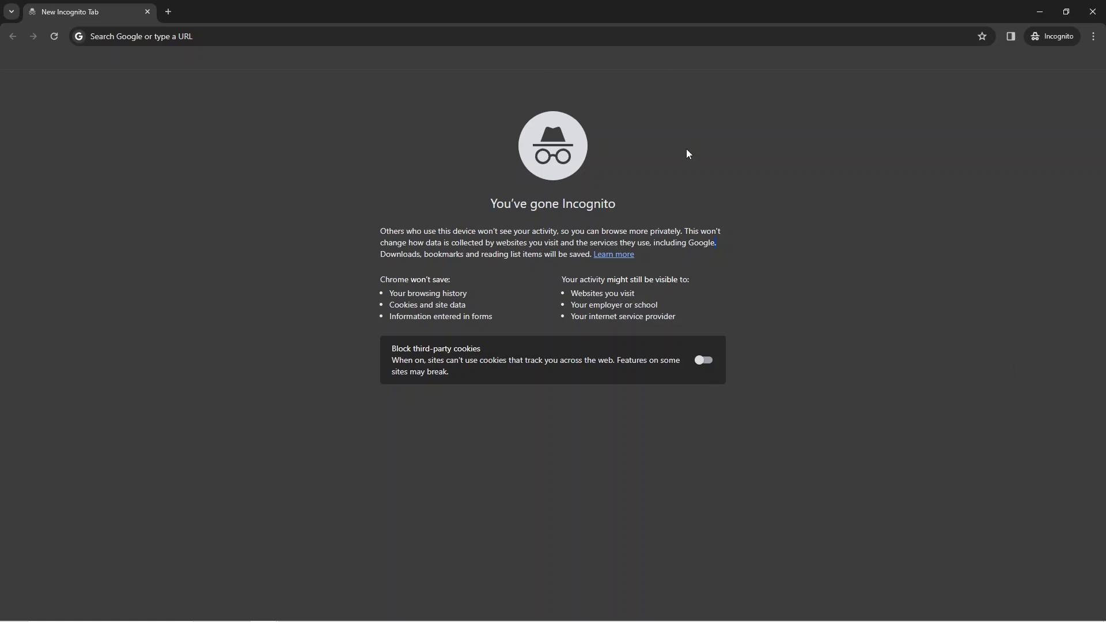
- Test internet access over the FPP network with a web search for random text
{"action": "left_click", "coordinate": [753, 36]}
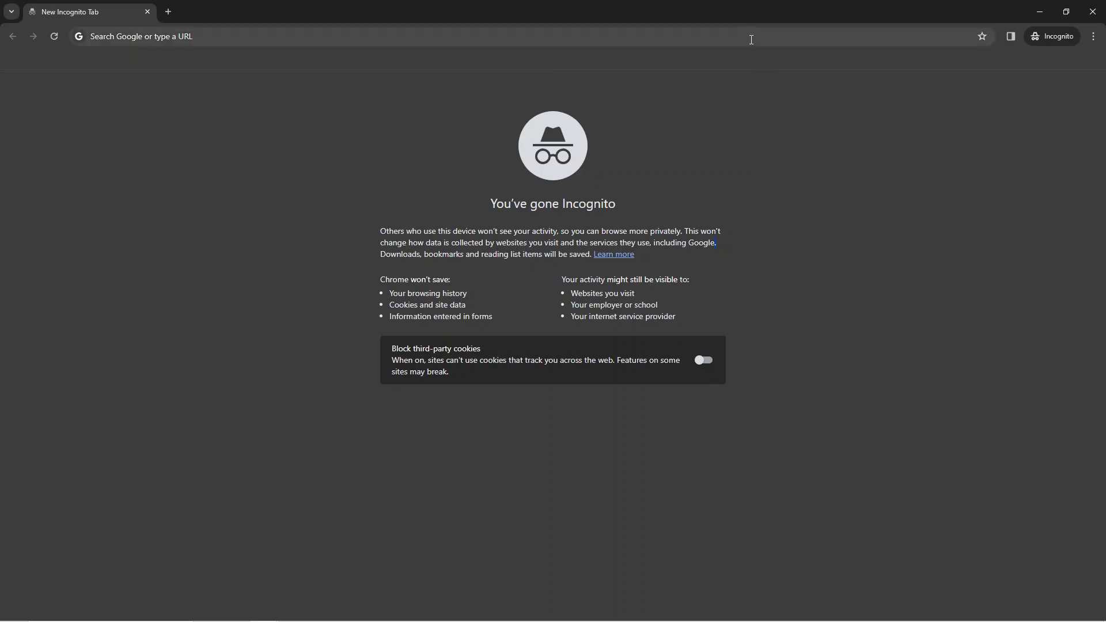
{"action": "type", "text": "fdohgjdfkghzdfgkxfgjh"}
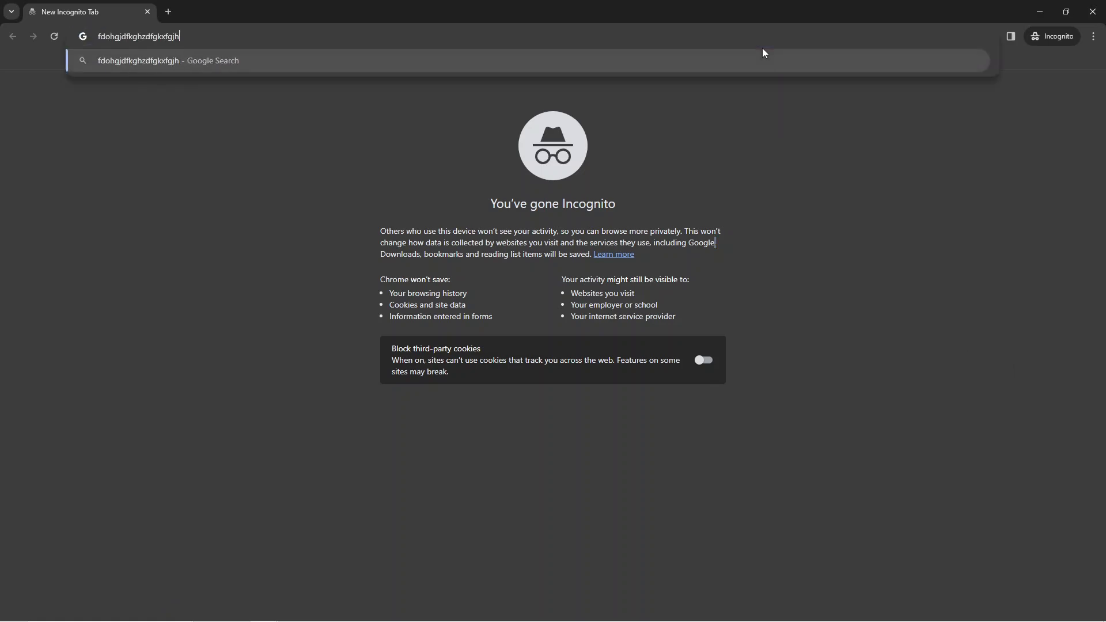
{"action": "key", "text": "Return"}
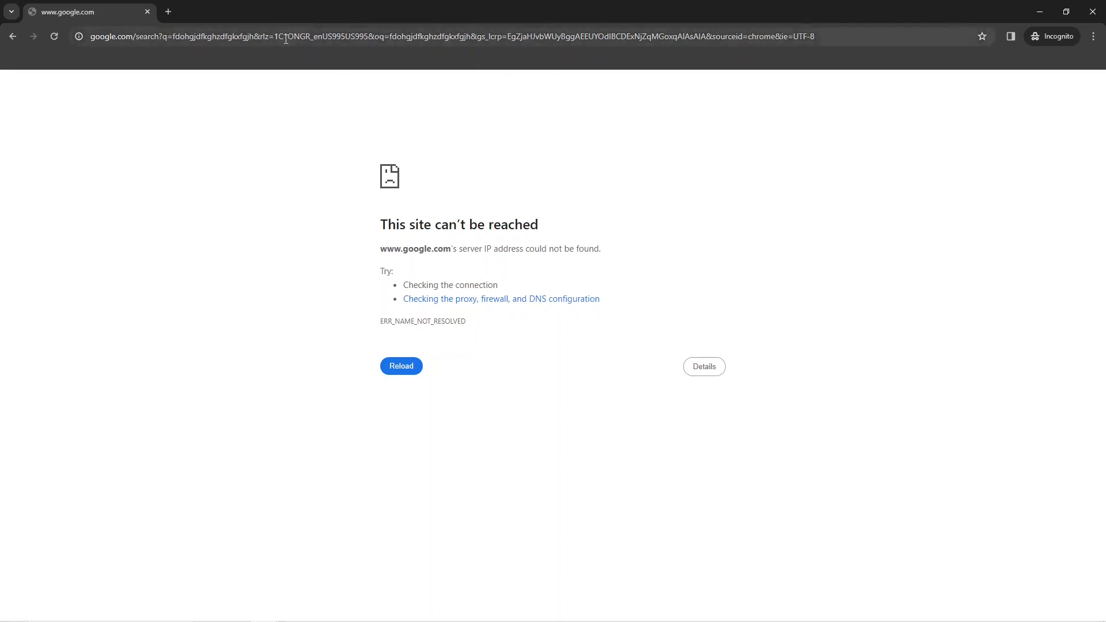
- Open the Falcon Player at its tethering address, 192.168.8.1, in a new tab
{"action": "left_click", "coordinate": [168, 11]}
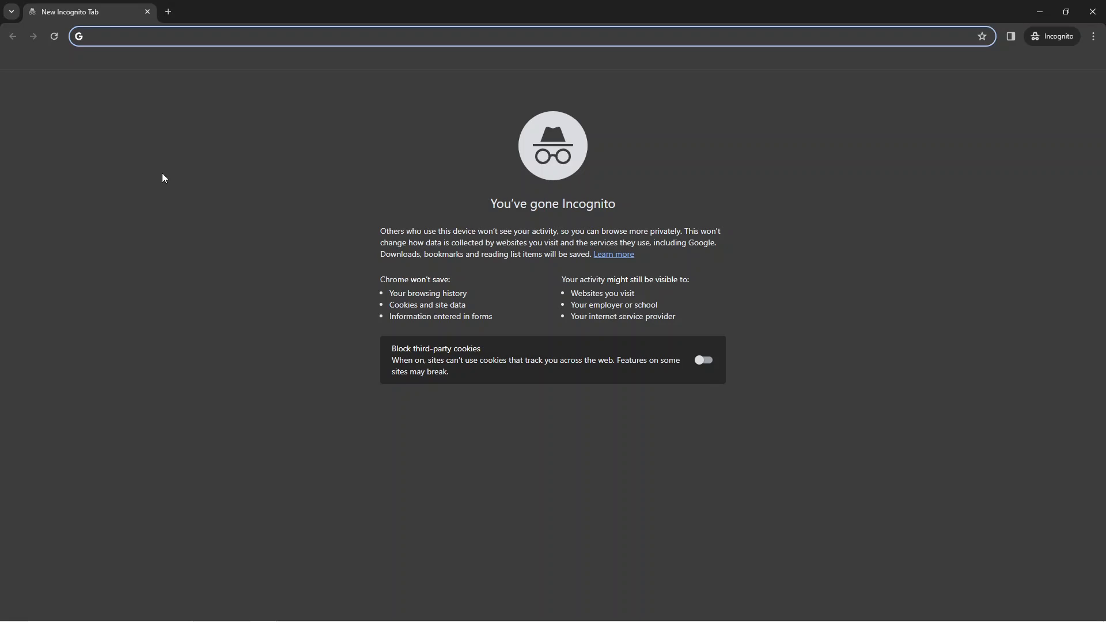
{"action": "type", "text": "1"}
{"action": "key", "text": "BackSpace"}
{"action": "key", "text": "BackSpace"}
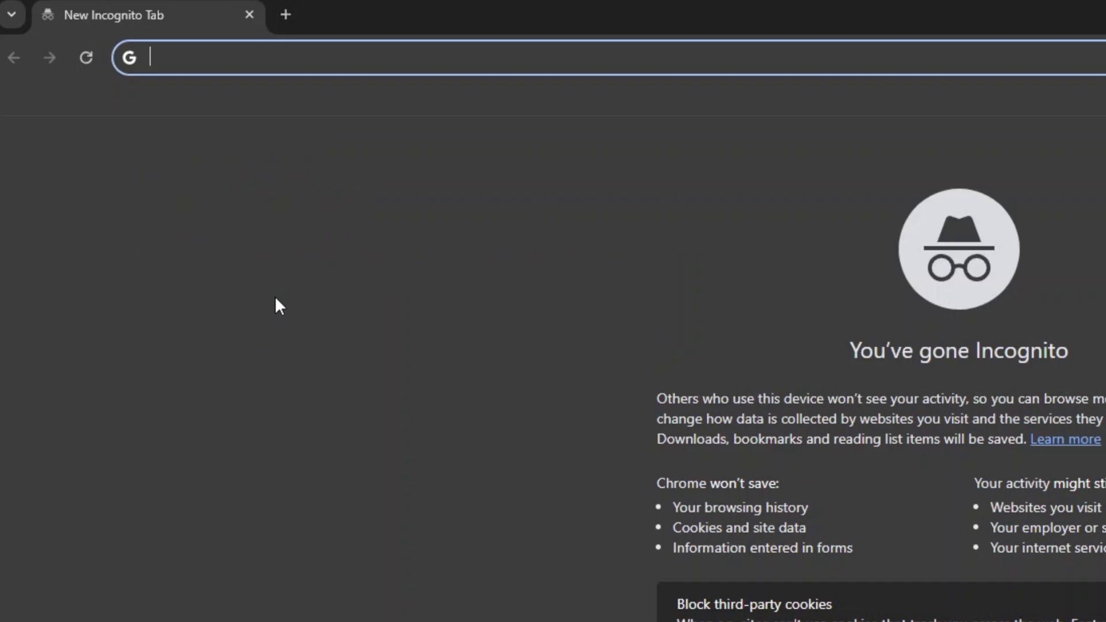
{"action": "type", "text": "192"}
{"action": "type", "text": ".1"}
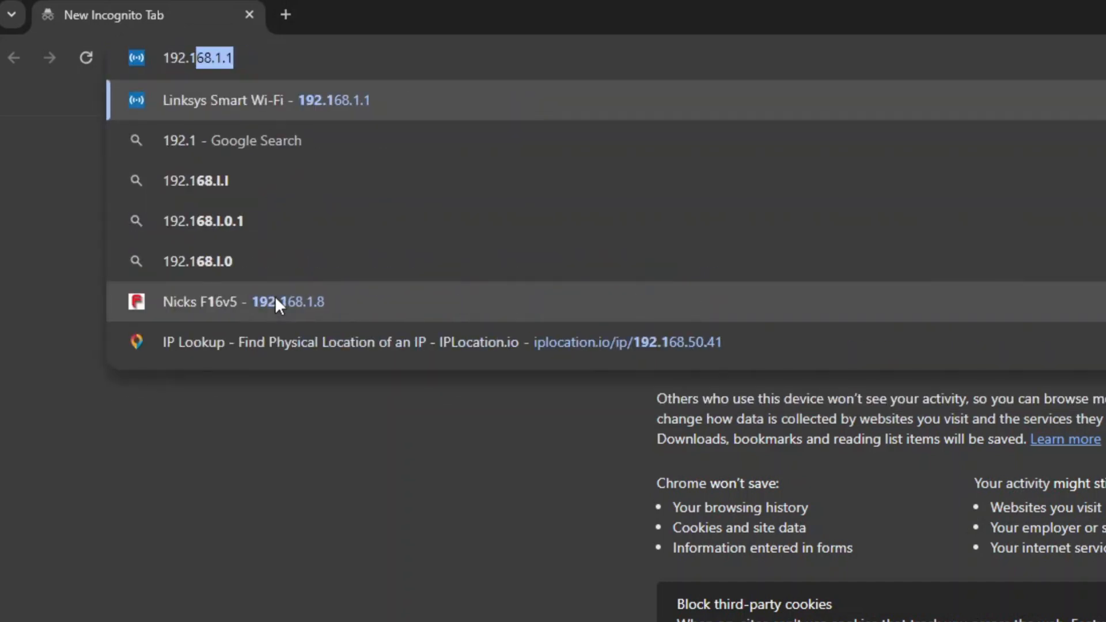
{"action": "type", "text": "68.8.1"}
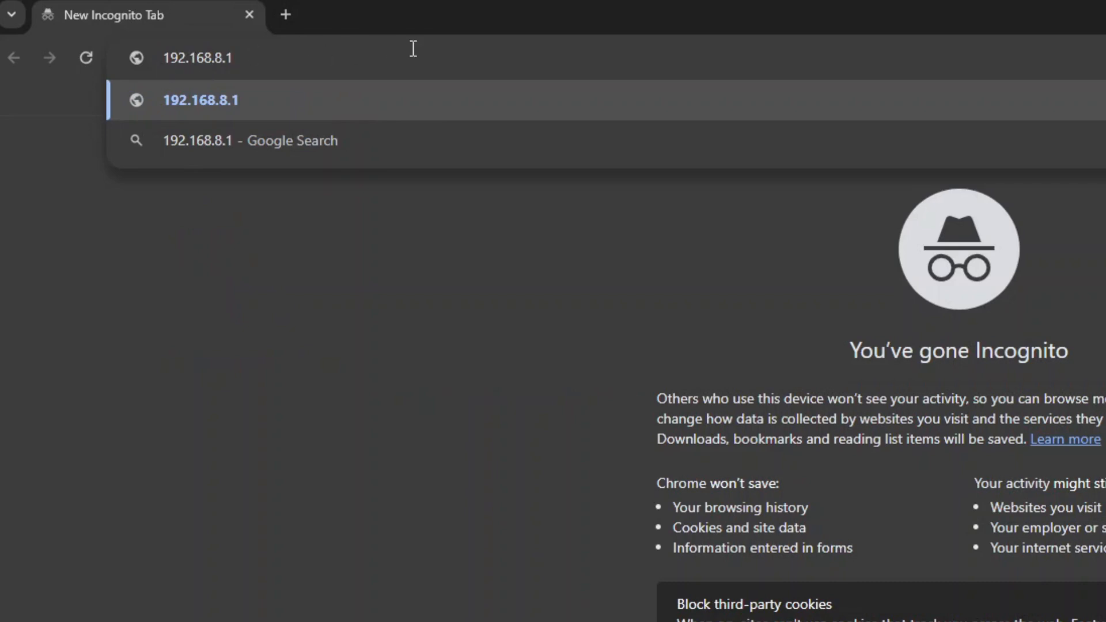
{"action": "key", "text": "Return"}
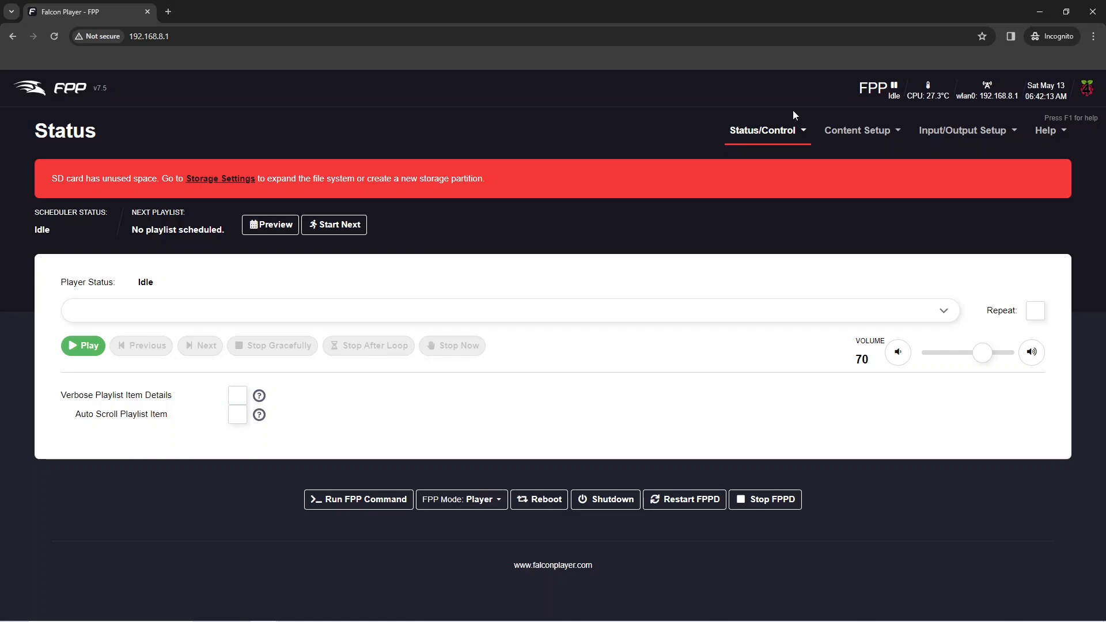
- Open the player's network configuration and select the wlan0 interface
{"action": "left_click", "coordinate": [775, 131]}
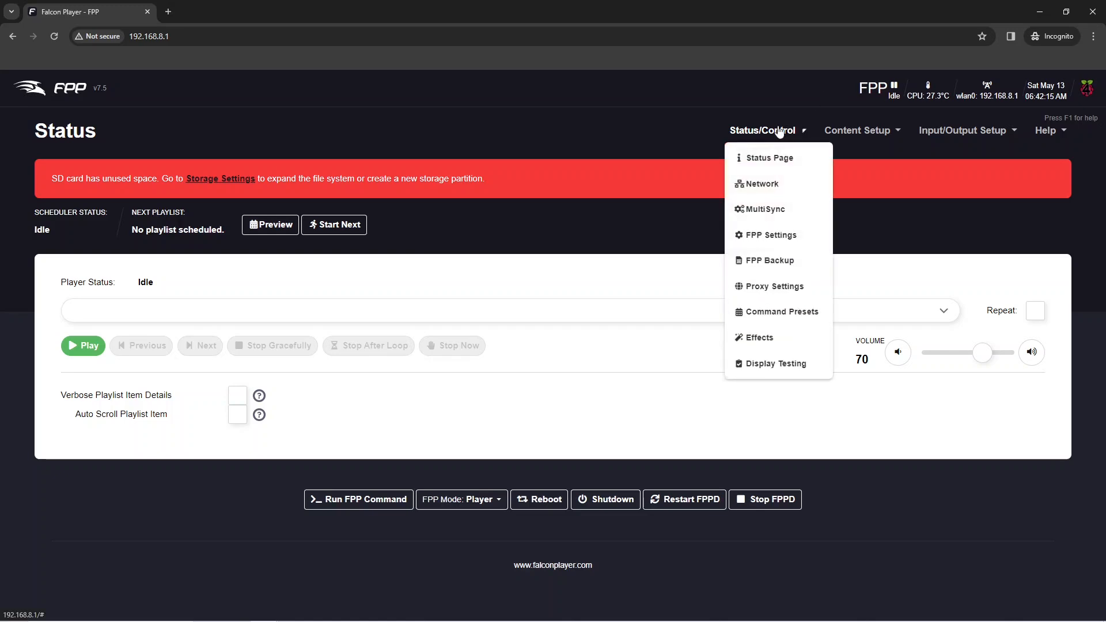
{"action": "left_click", "coordinate": [765, 184]}
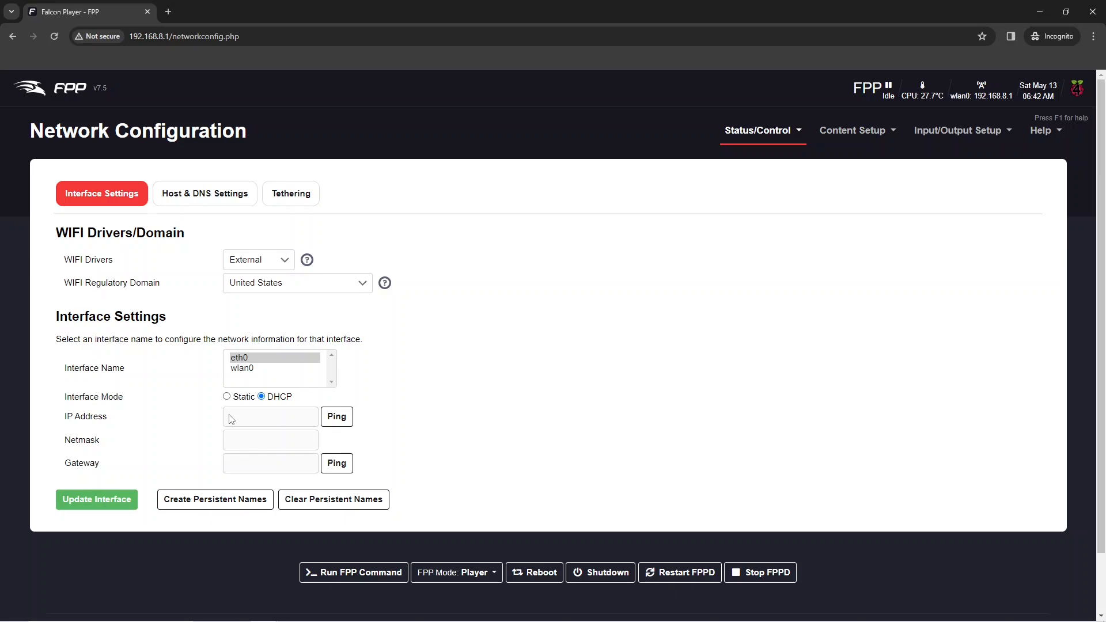
{"action": "left_click", "coordinate": [243, 368]}
{"action": "scroll", "coordinate": [244, 381], "scroll_direction": "down", "scroll_amount": 1}
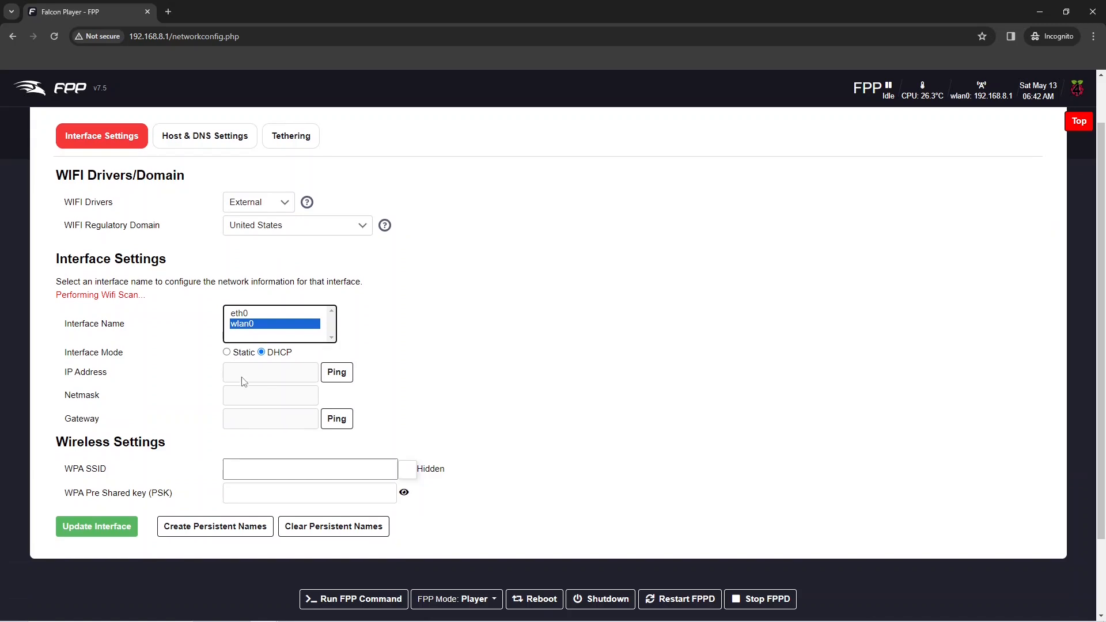
- Set wlan0's WPA SSID to Burlarley 2.4G and enter the Wi-Fi password as its pre-shared key
{"action": "left_click", "coordinate": [249, 468]}
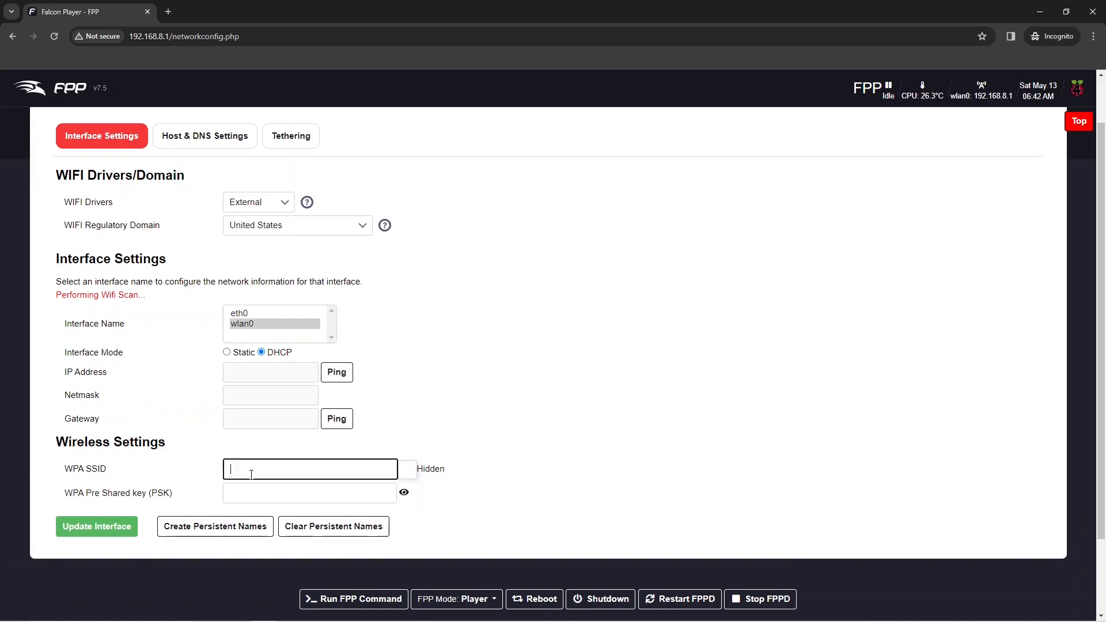
{"action": "left_click", "coordinate": [337, 320]}
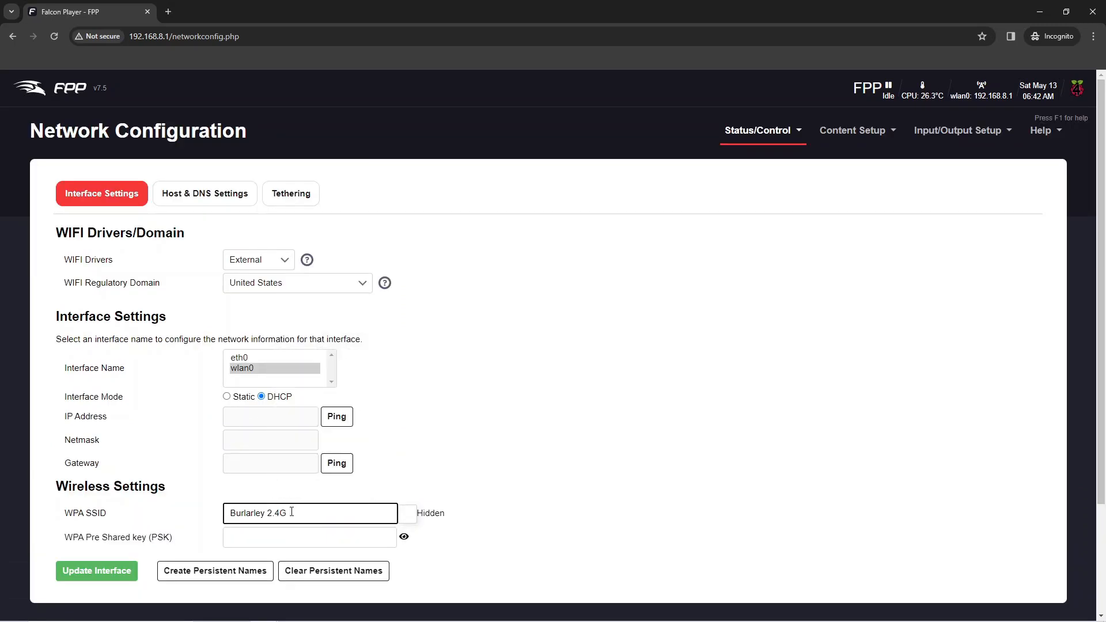
{"action": "left_click", "coordinate": [248, 537]}
{"action": "type", "text": "********"}
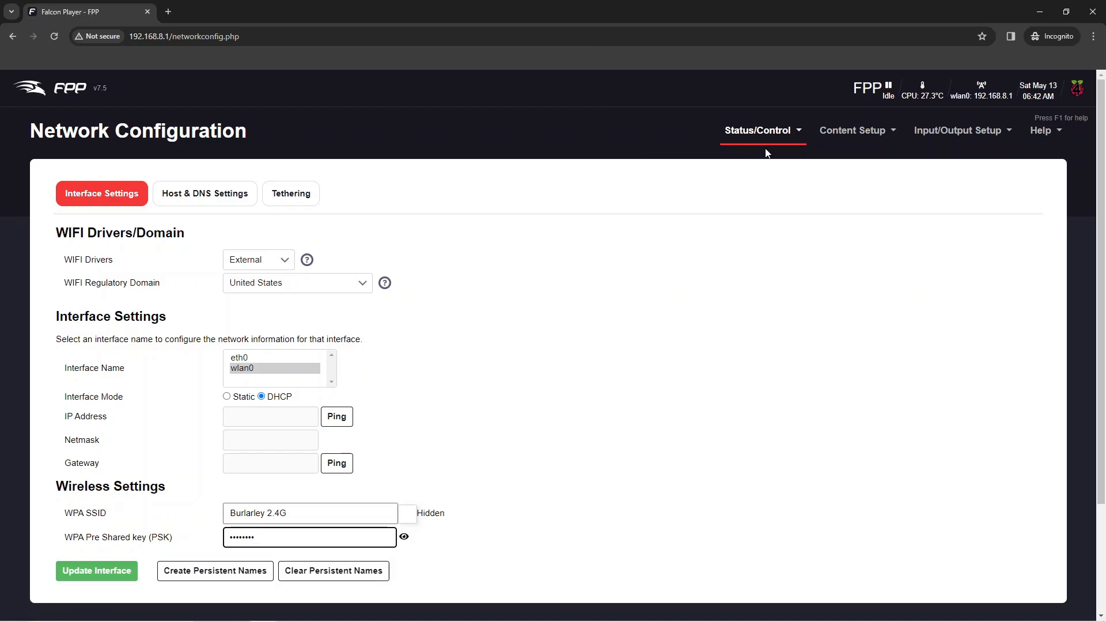
- Switch wlan0 to static mode with IP address 192.168.1.226, netmask 255.255.255.0 and gateway 192.168.1.1
{"action": "left_click", "coordinate": [227, 397]}
{"action": "left_click", "coordinate": [238, 412]}
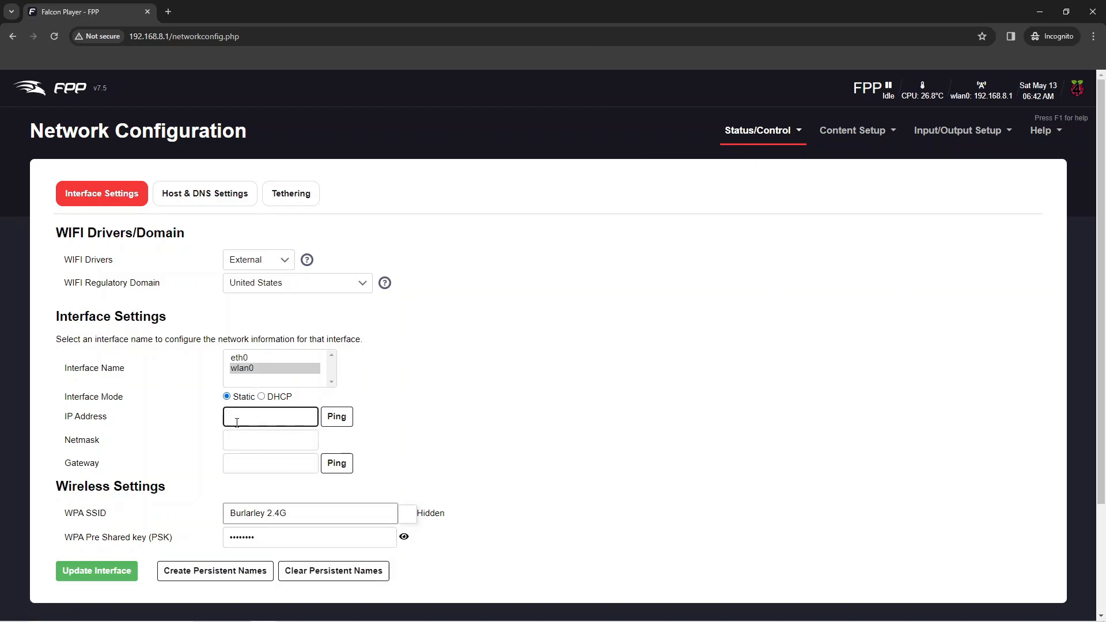
{"action": "type", "text": "192.168.1."}
{"action": "type", "text": "266"}
{"action": "key", "text": "BackSpace"}
{"action": "key", "text": "BackSpace"}
{"action": "type", "text": "26"}
{"action": "left_click", "coordinate": [253, 439]}
- Save the wlan0 interface configuration, dismiss the DNS reminder and restart the network to apply the changes
{"action": "left_click", "coordinate": [112, 571]}
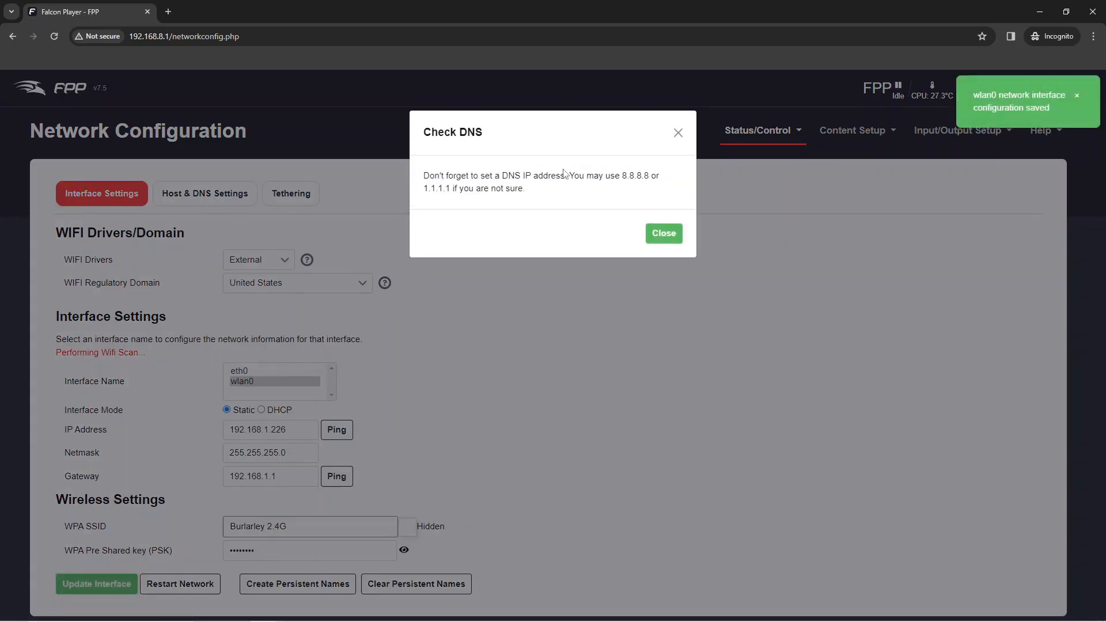
{"action": "left_click", "coordinate": [664, 234]}
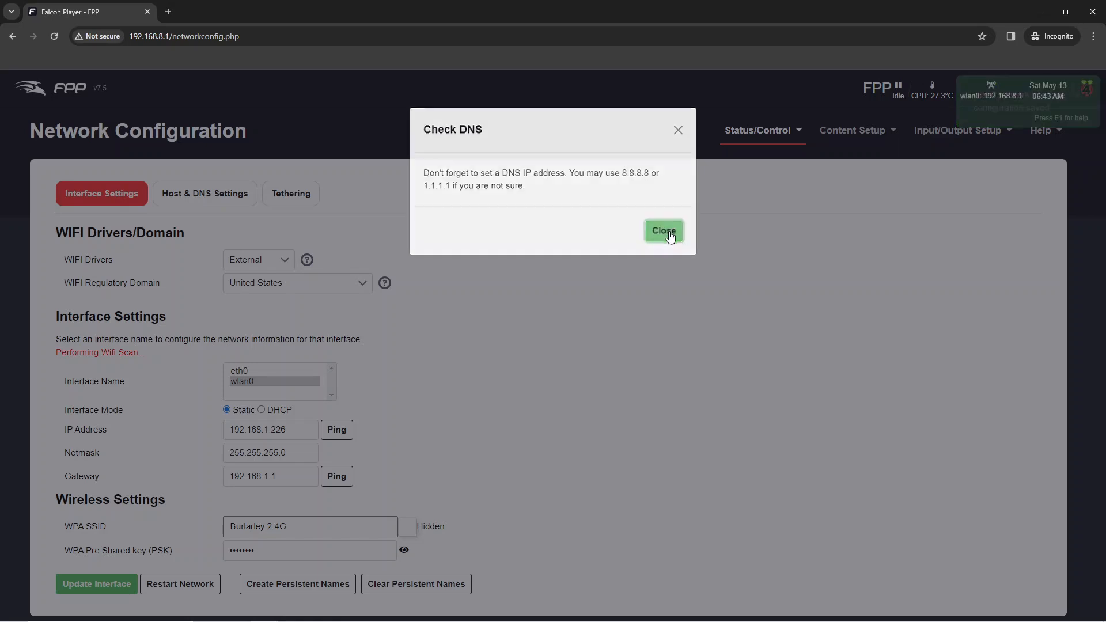
{"action": "left_click", "coordinate": [149, 583]}
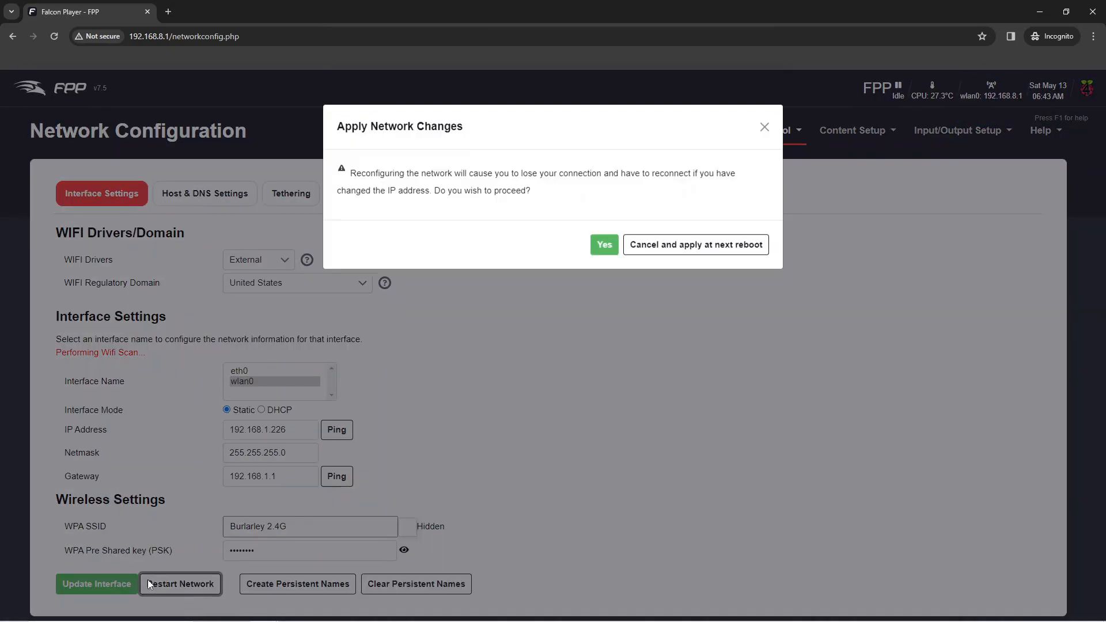
{"action": "left_click", "coordinate": [604, 251]}
- Try to open the player at its tethering address, 192.168.8.1, from a new incognito page
{"action": "key", "text": "ctrl+shift+n"}
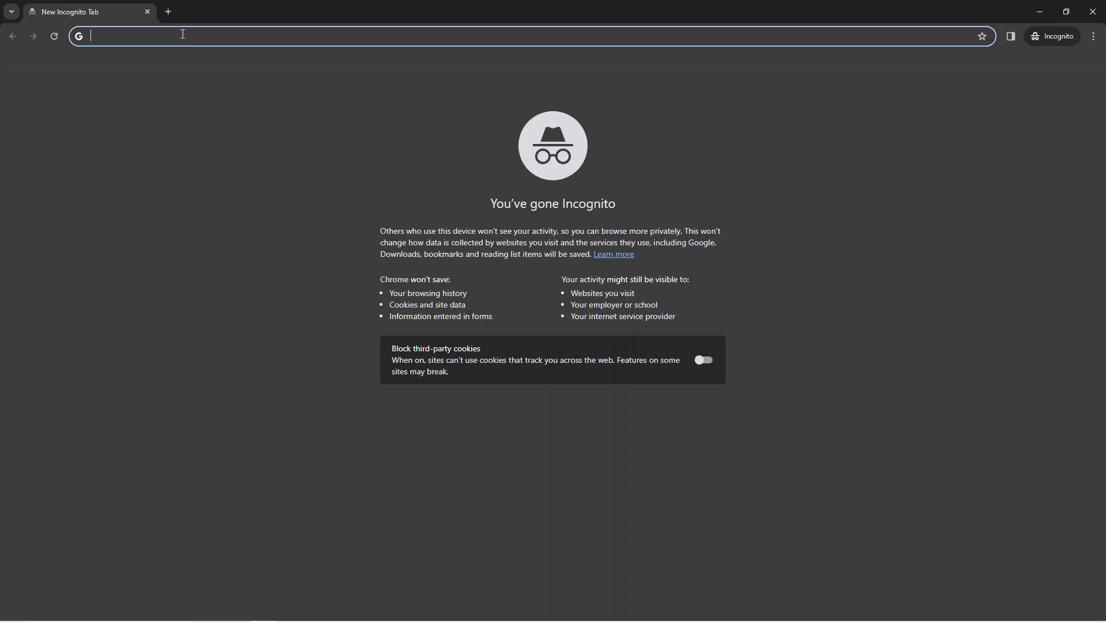
{"action": "type", "text": "192.168.8.1"}
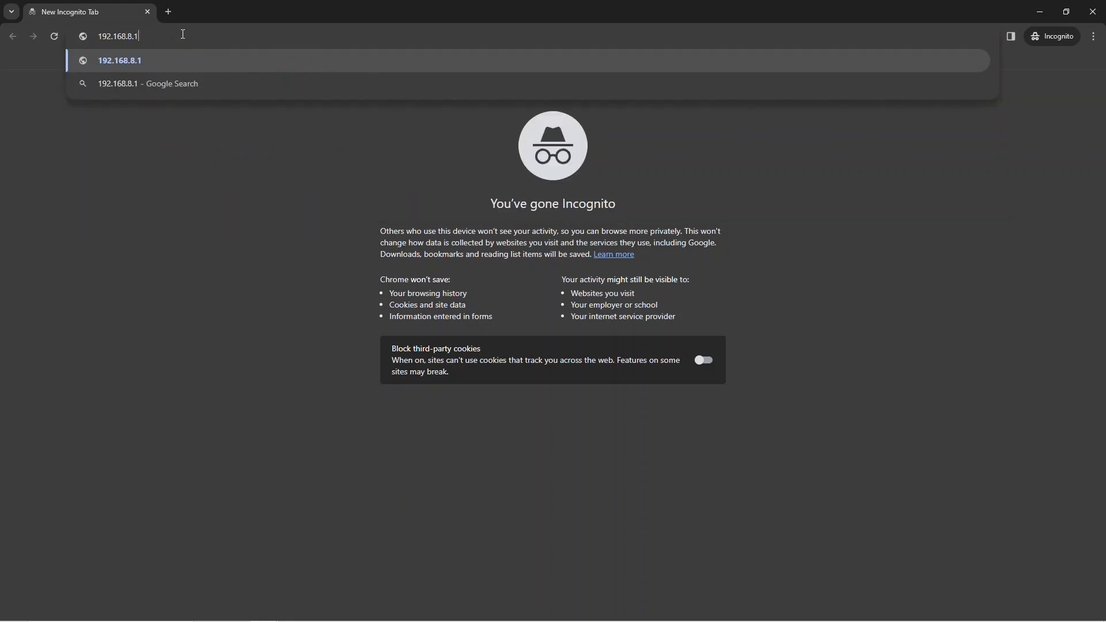
{"action": "key", "text": "Return"}
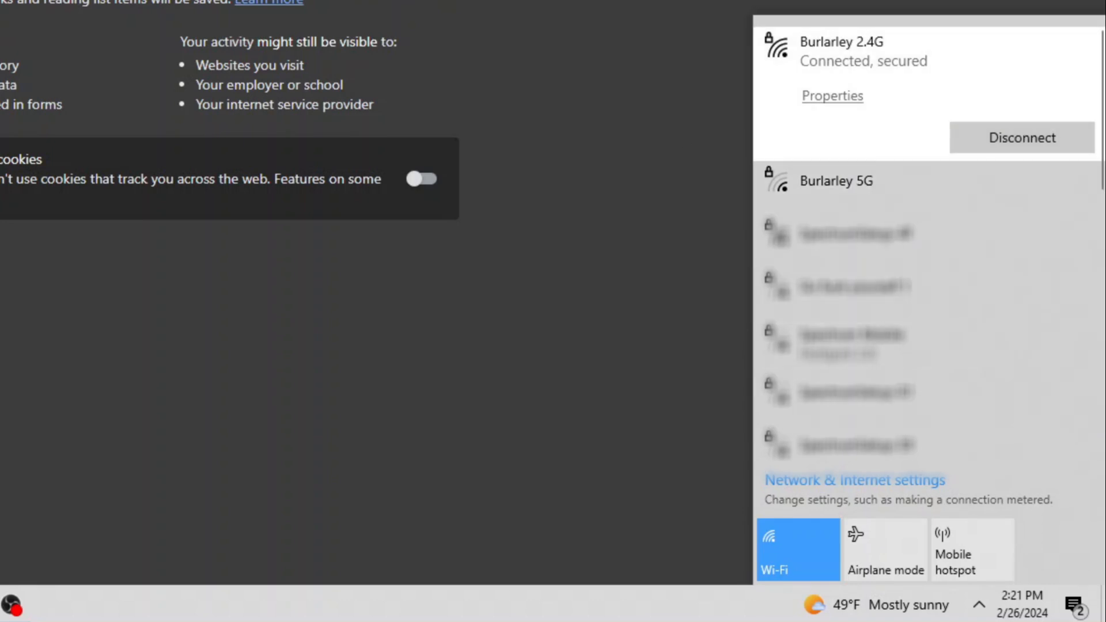
- Open the Falcon Player at its static address, 192.168.1.226, and check wlan0's connection details
{"action": "left_click", "coordinate": [887, 4]}
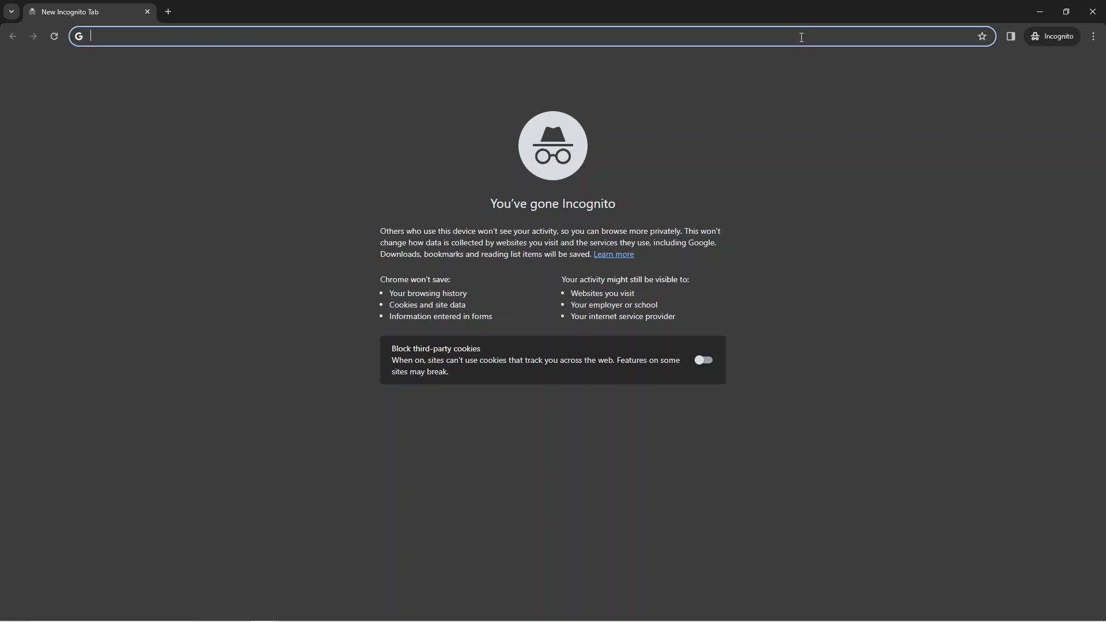
{"action": "type", "text": "192.168.1"}
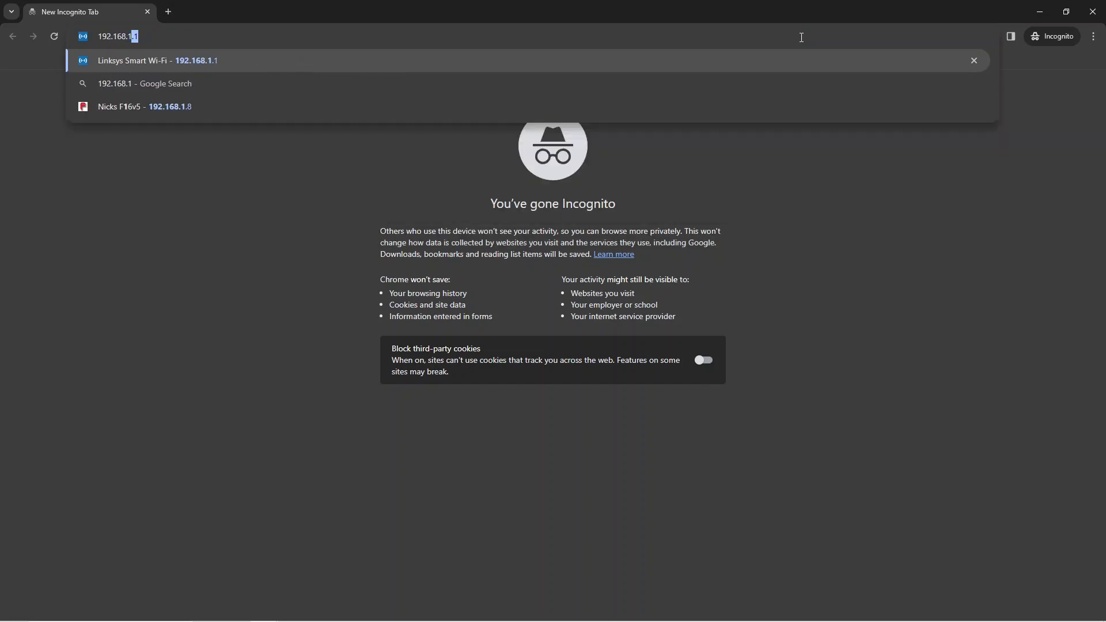
{"action": "type", "text": ".226"}
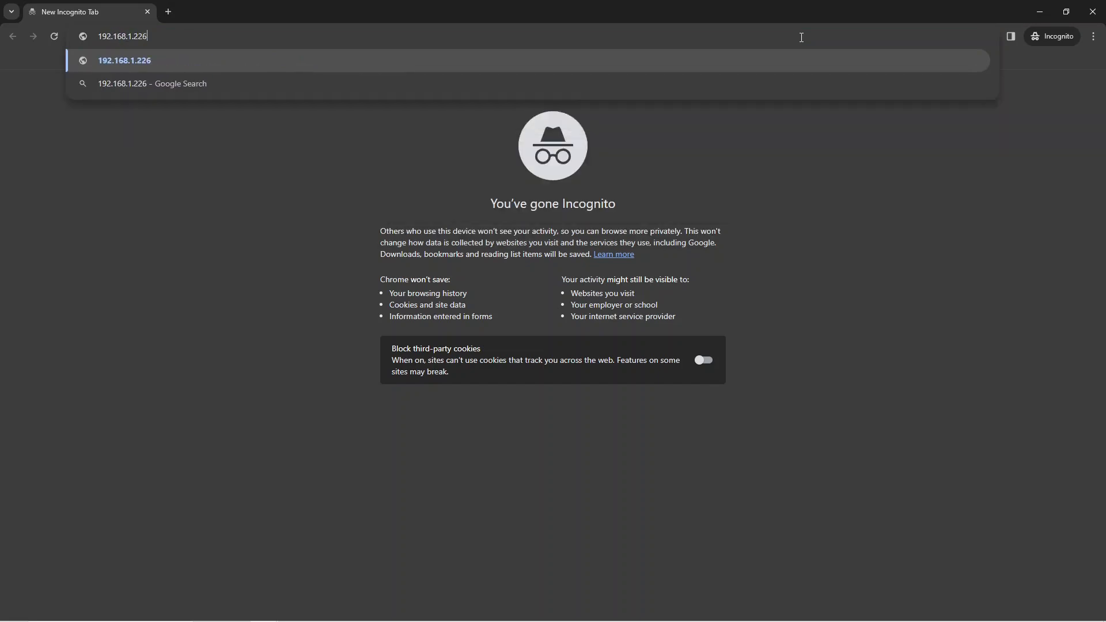
{"action": "key", "text": "Return"}
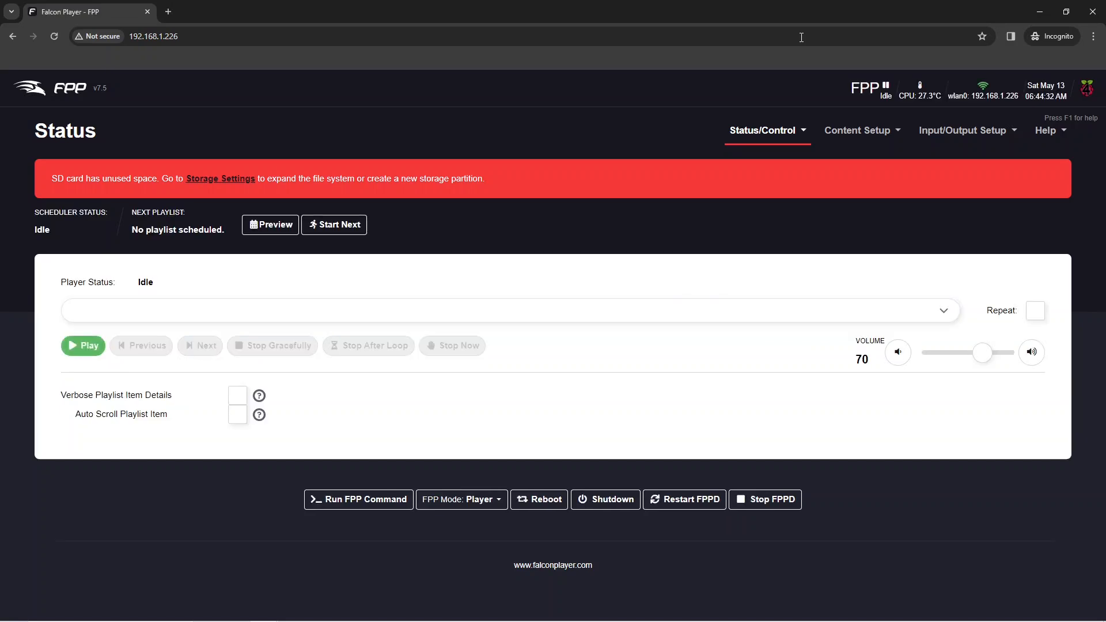
{"action": "mouse_move", "coordinate": [984, 89]}
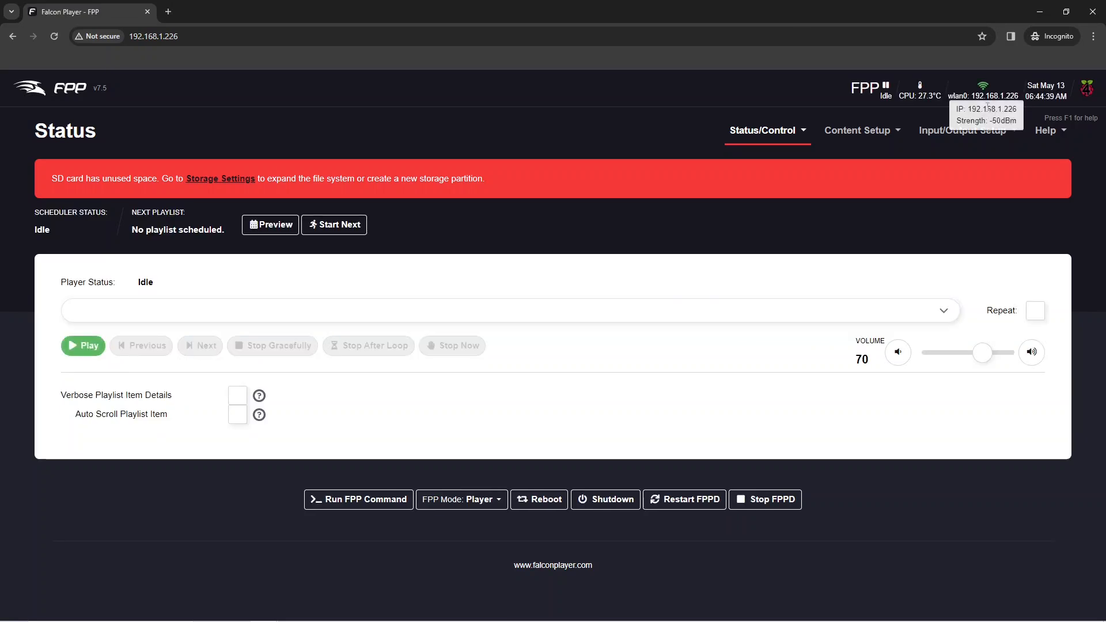